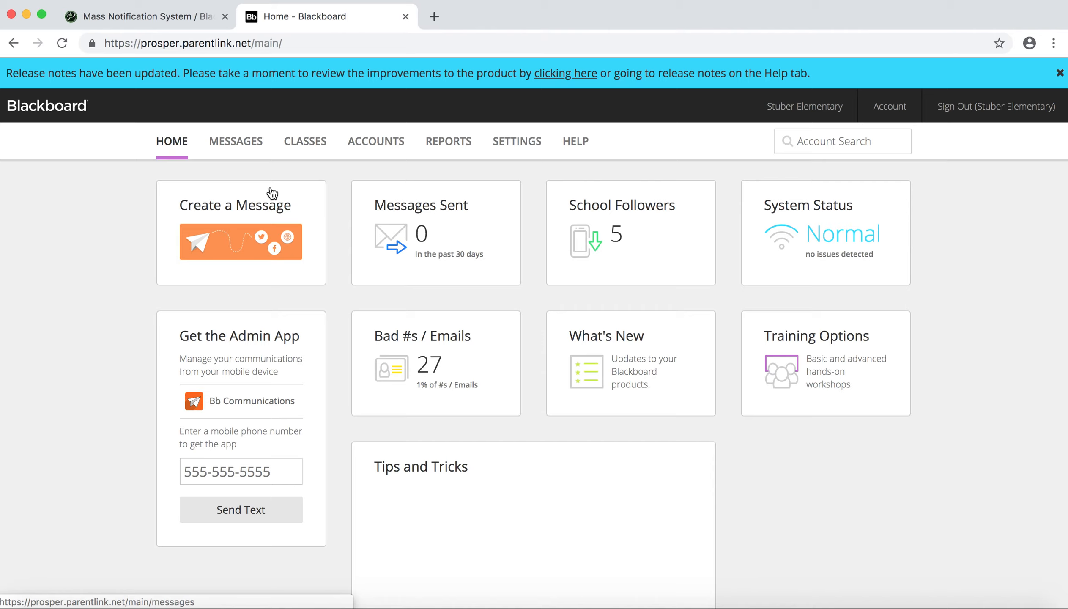
- Start a new email message and open the saved Back To School Safety Bash Smore newsletter for editing
{"action": "left_click", "coordinate": [229, 201]}
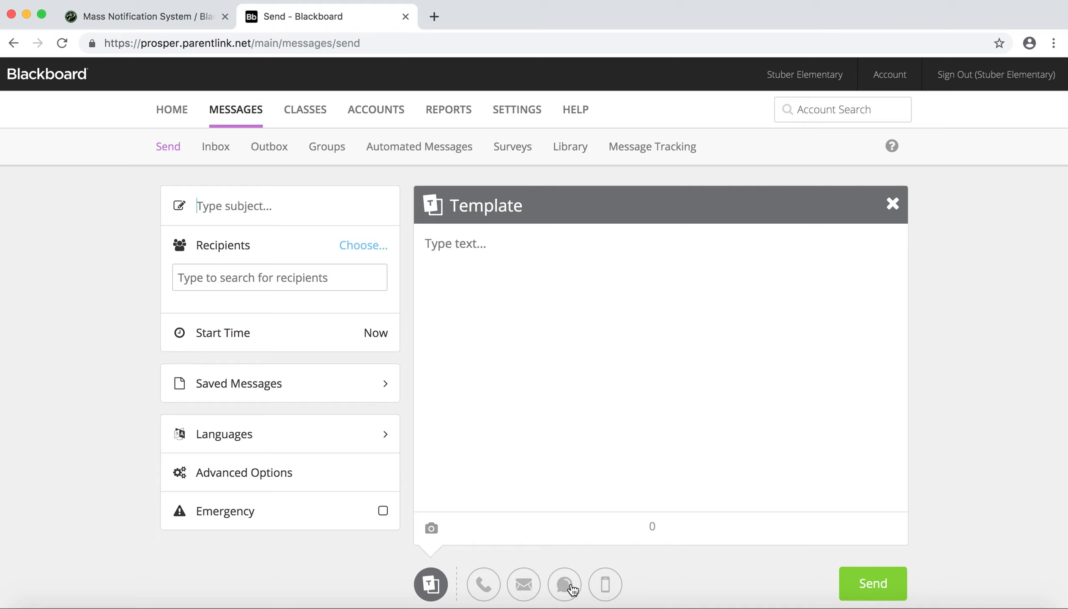
{"action": "left_click", "coordinate": [522, 588]}
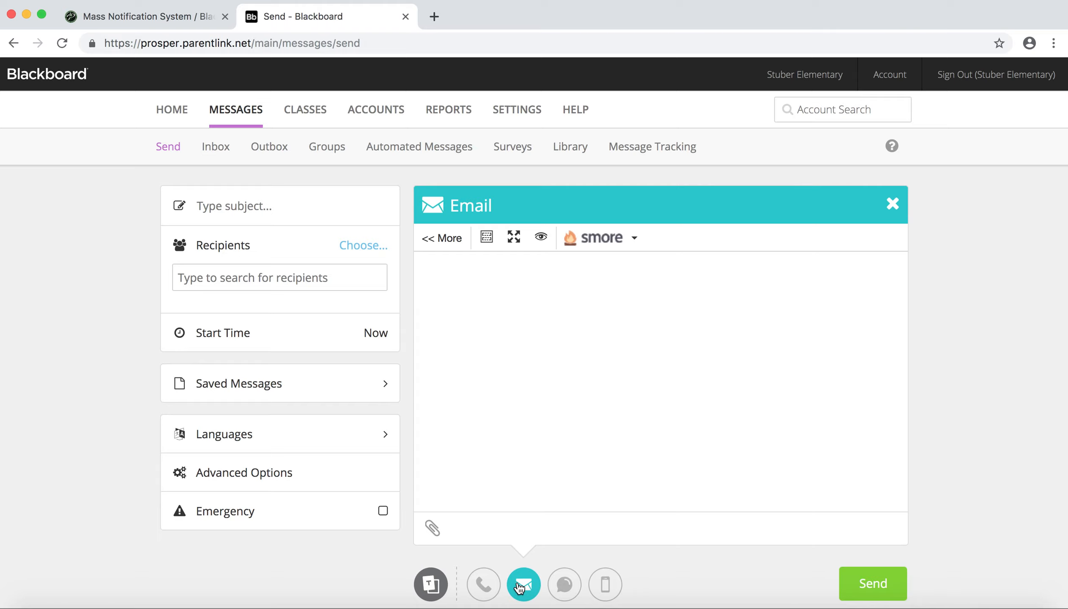
{"action": "left_click", "coordinate": [635, 239]}
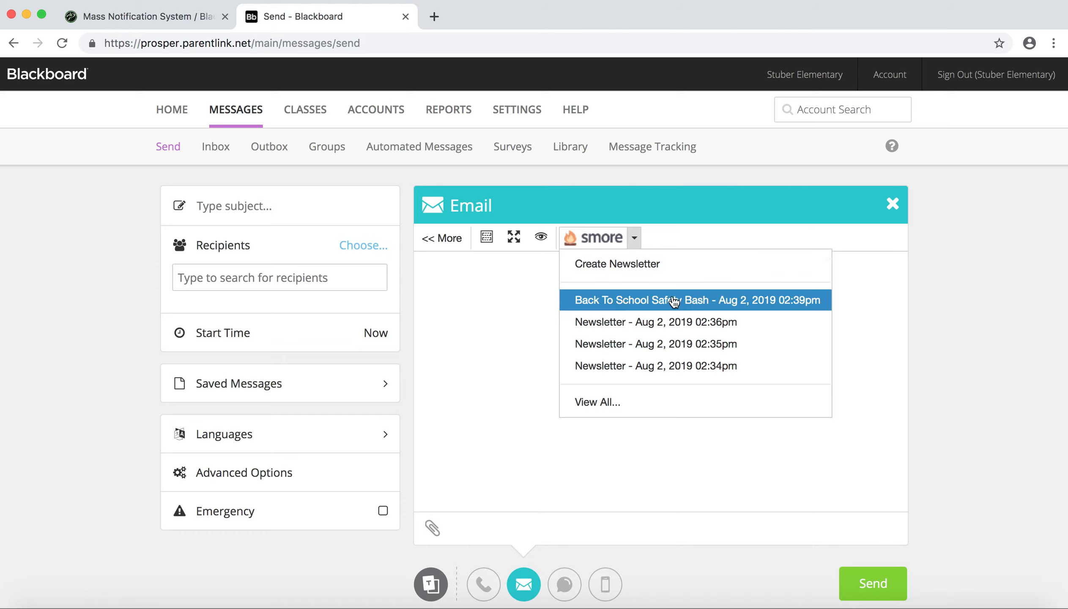
{"action": "left_click", "coordinate": [598, 404]}
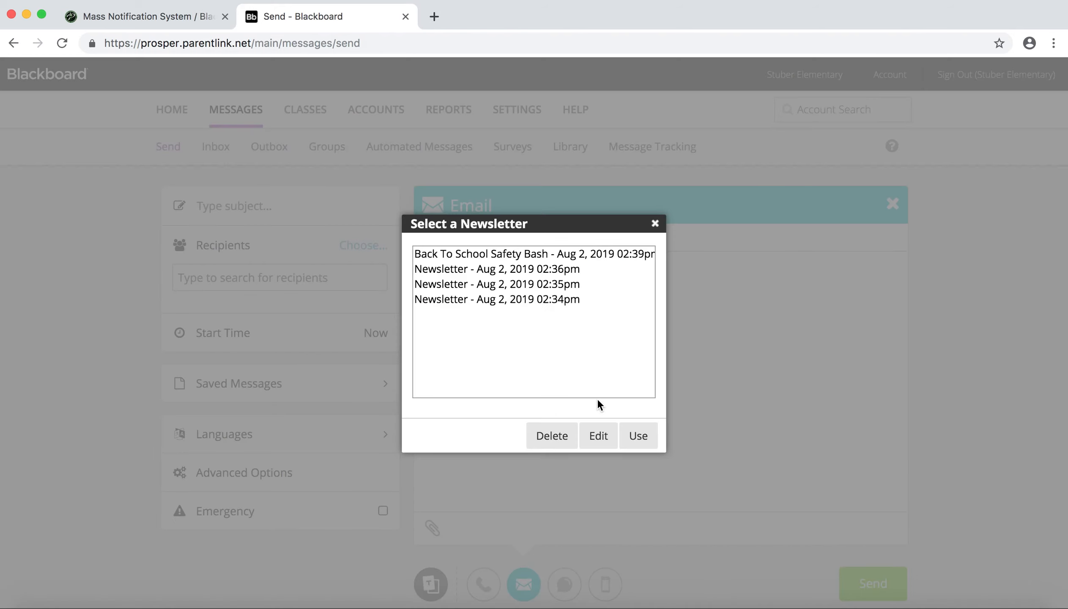
{"action": "left_click", "coordinate": [513, 253]}
{"action": "left_click", "coordinate": [596, 436]}
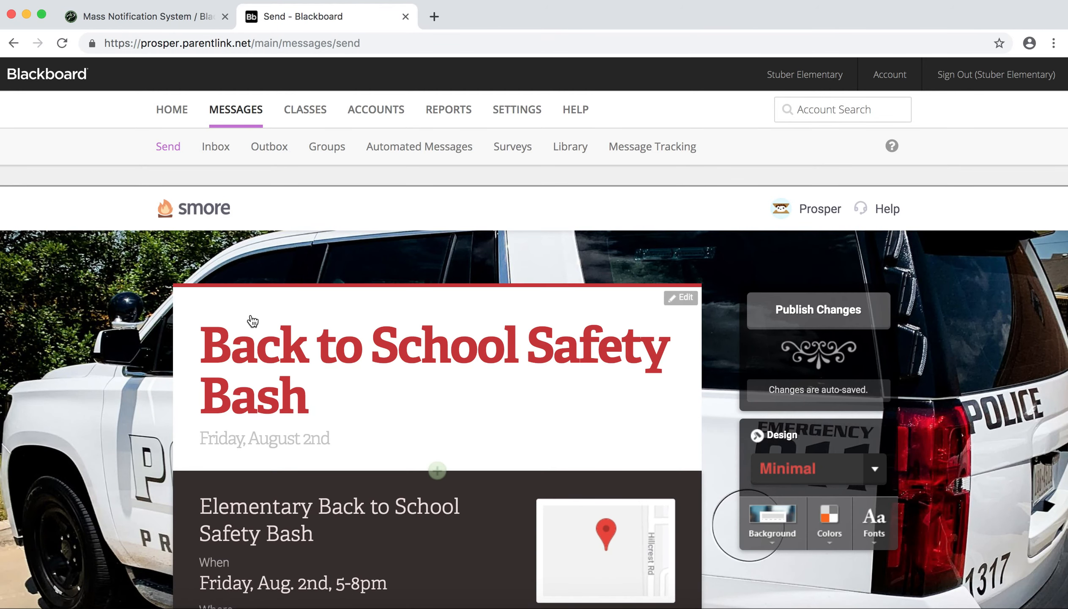
- Review the Back to School Safety Bash newsletter, publish its changes to the email and close the preview
{"action": "scroll", "coordinate": [473, 480], "scroll_direction": "down", "scroll_amount": 5}
{"action": "scroll", "coordinate": [474, 480], "scroll_direction": "up", "scroll_amount": 5}
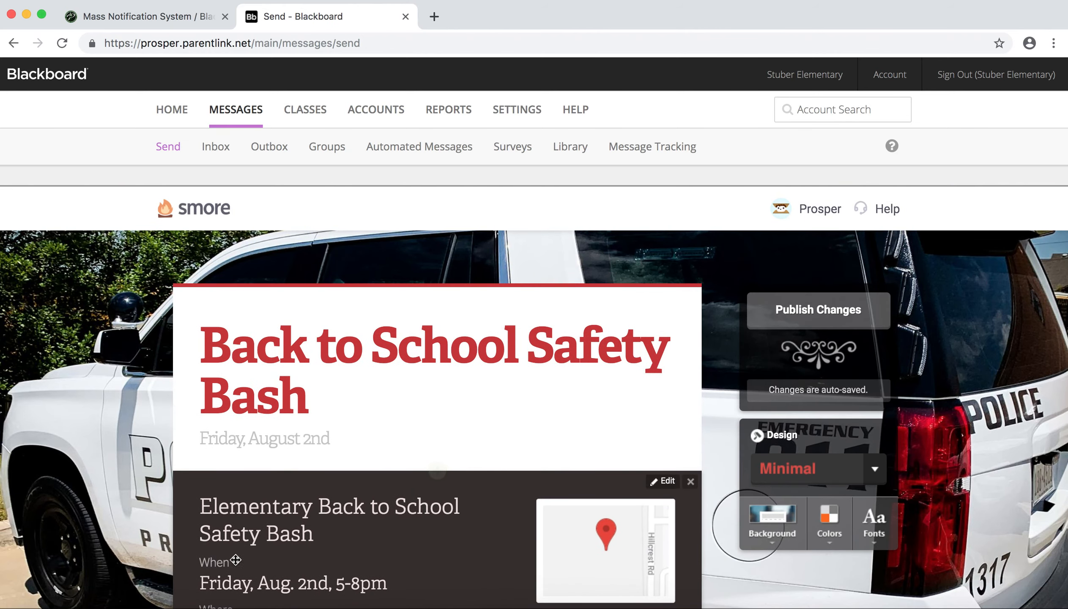
{"action": "scroll", "coordinate": [283, 518], "scroll_direction": "down", "scroll_amount": 3}
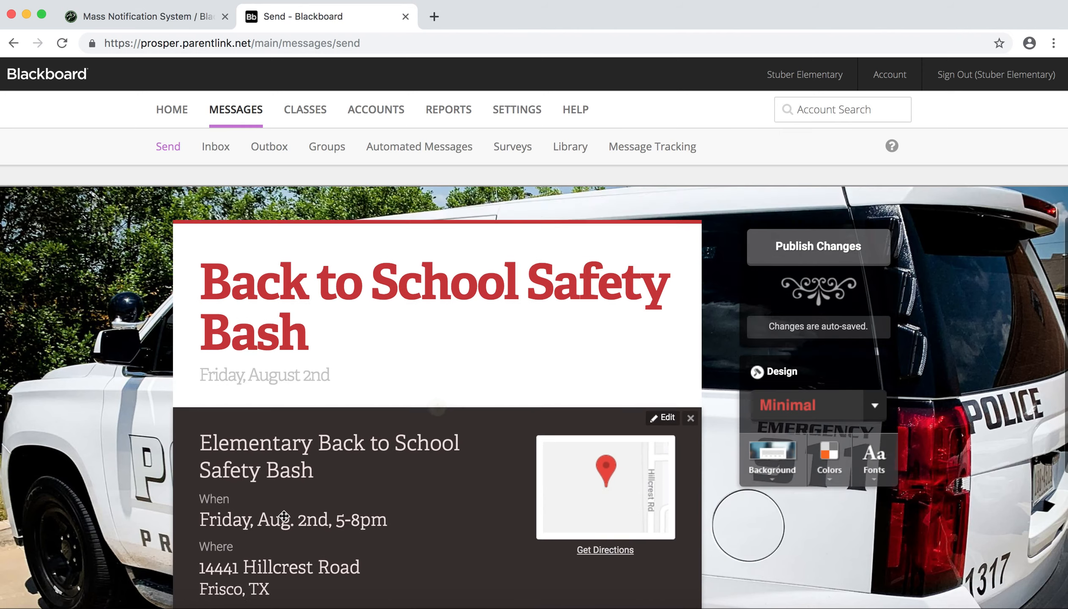
{"action": "left_click", "coordinate": [817, 204]}
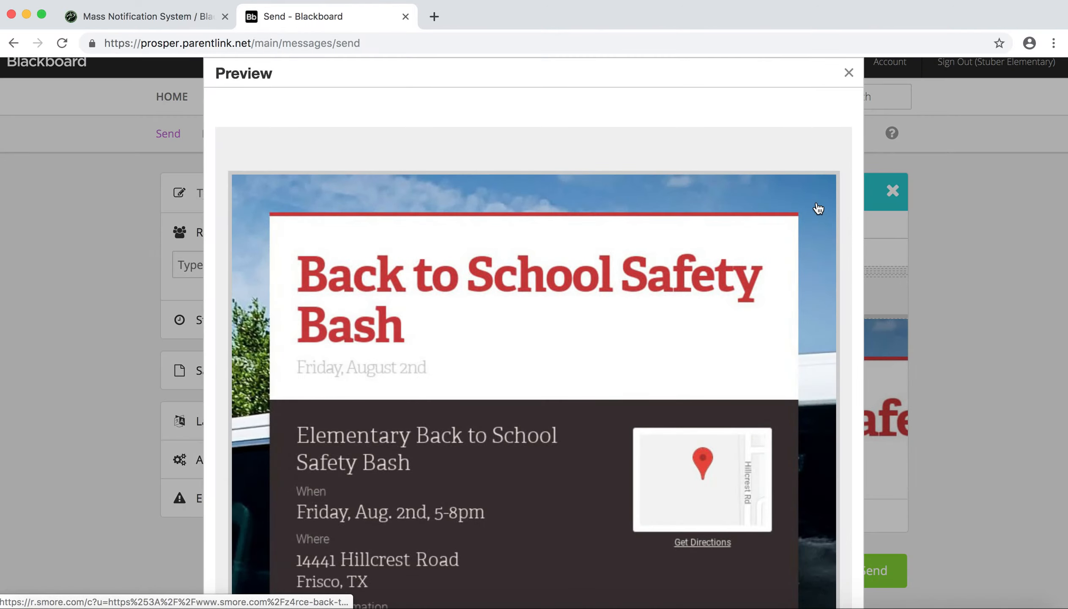
{"action": "left_click", "coordinate": [847, 75]}
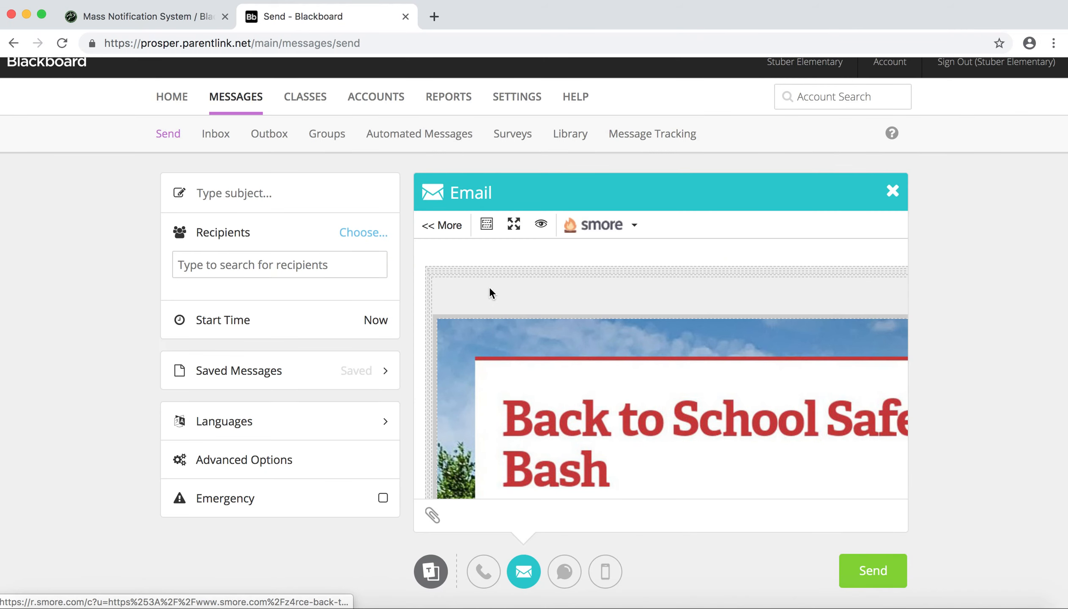
- Create a new Smore newsletter under the current account from the Weekly Update template, skipping the title prompt
{"action": "left_click", "coordinate": [634, 224]}
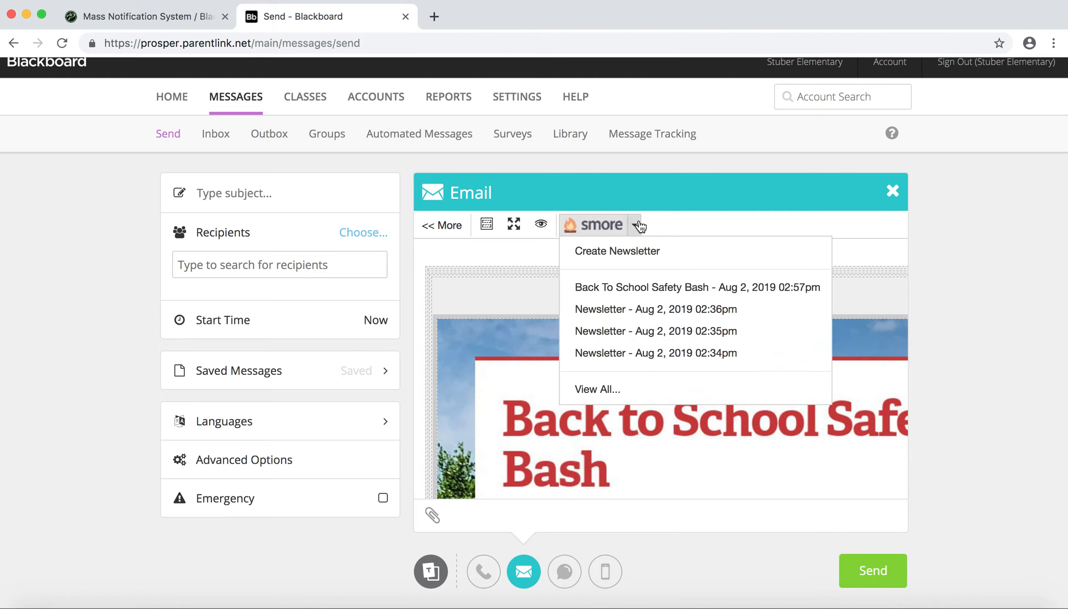
{"action": "left_click", "coordinate": [616, 252]}
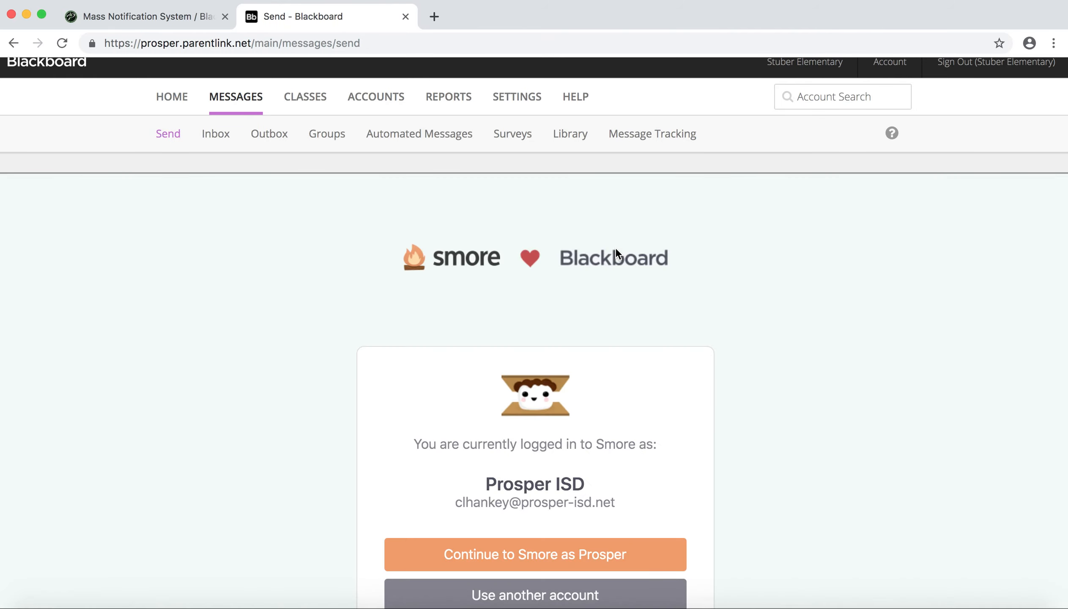
{"action": "scroll", "coordinate": [761, 464], "scroll_direction": "down", "scroll_amount": 3}
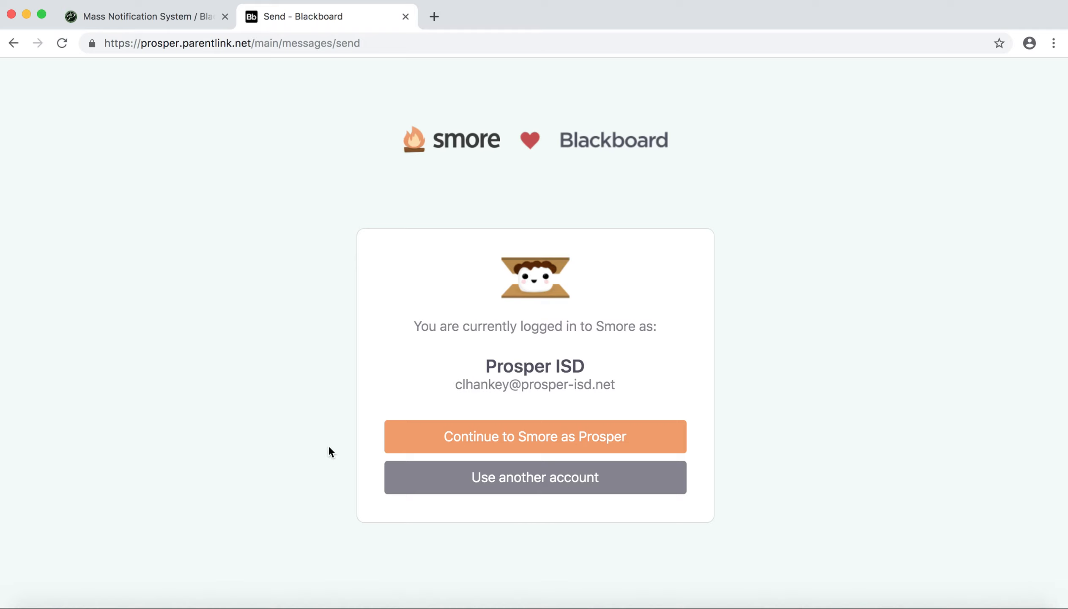
{"action": "left_click", "coordinate": [521, 442]}
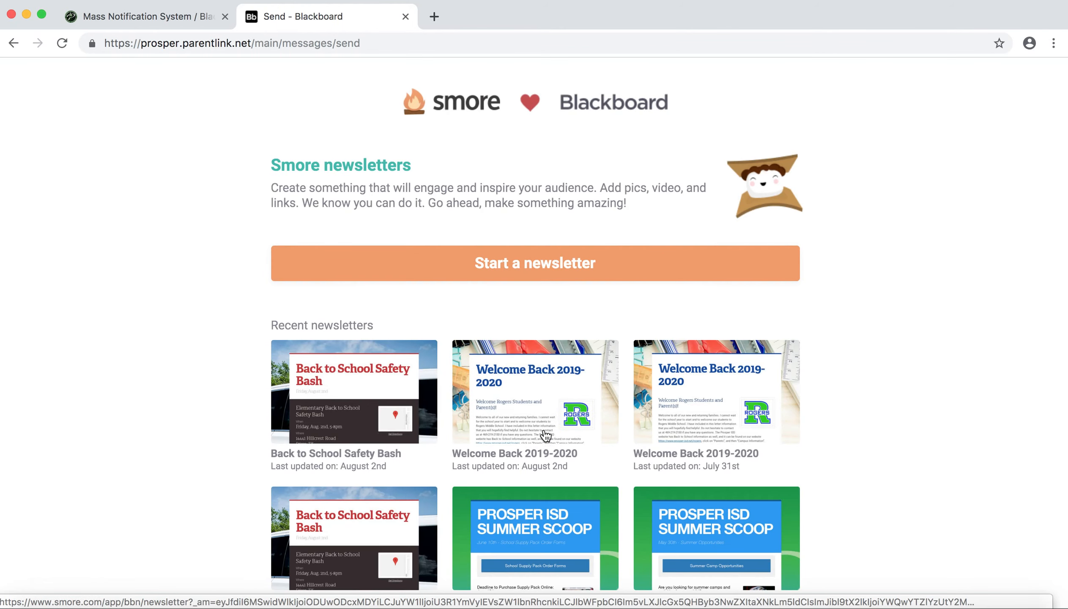
{"action": "left_click", "coordinate": [492, 269]}
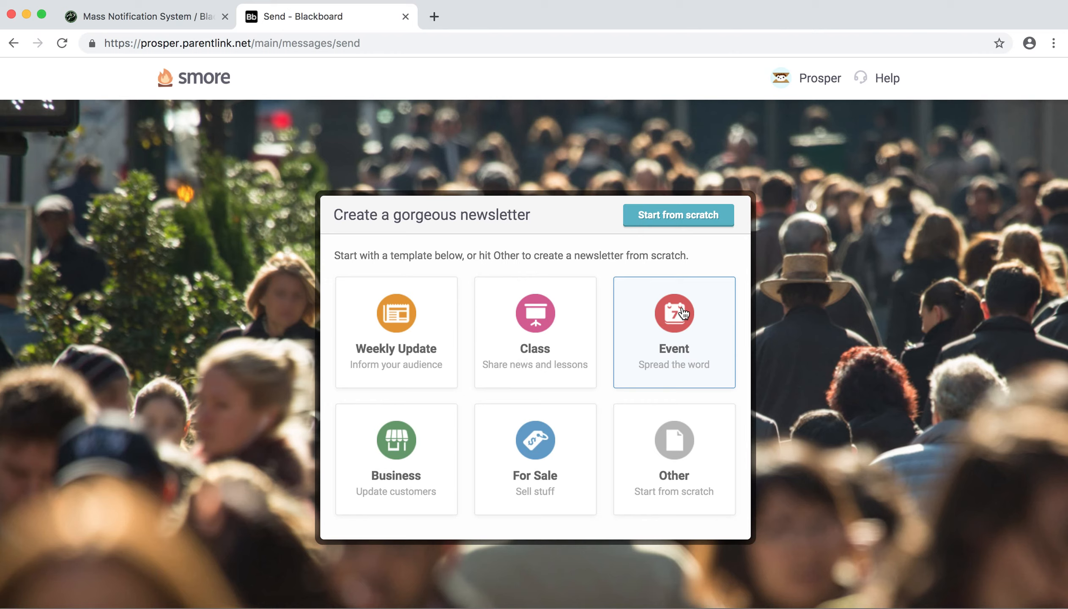
{"action": "left_click", "coordinate": [392, 315]}
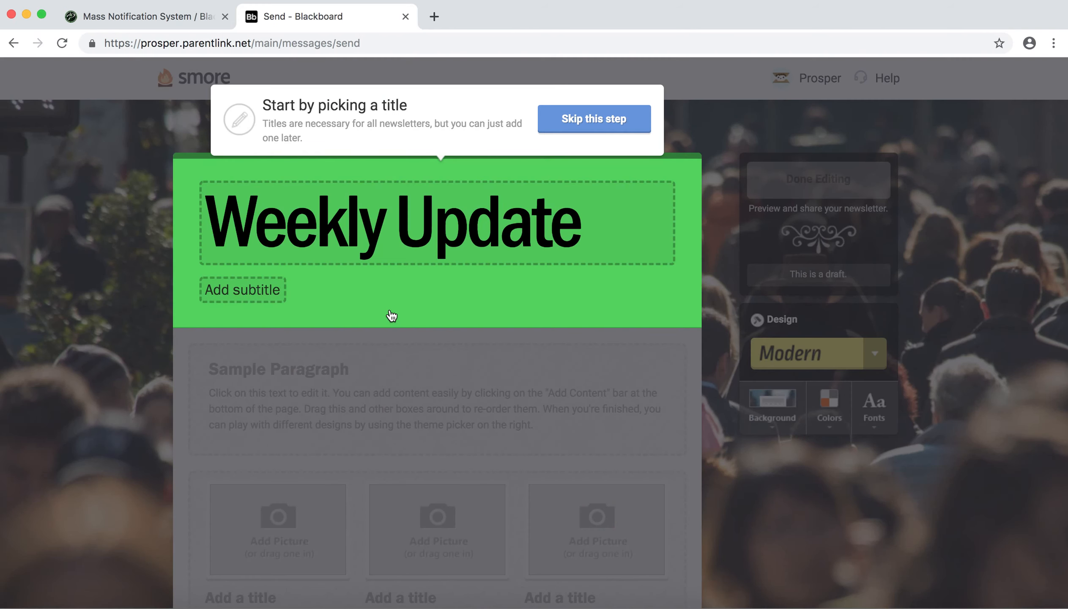
{"action": "left_click", "coordinate": [583, 120]}
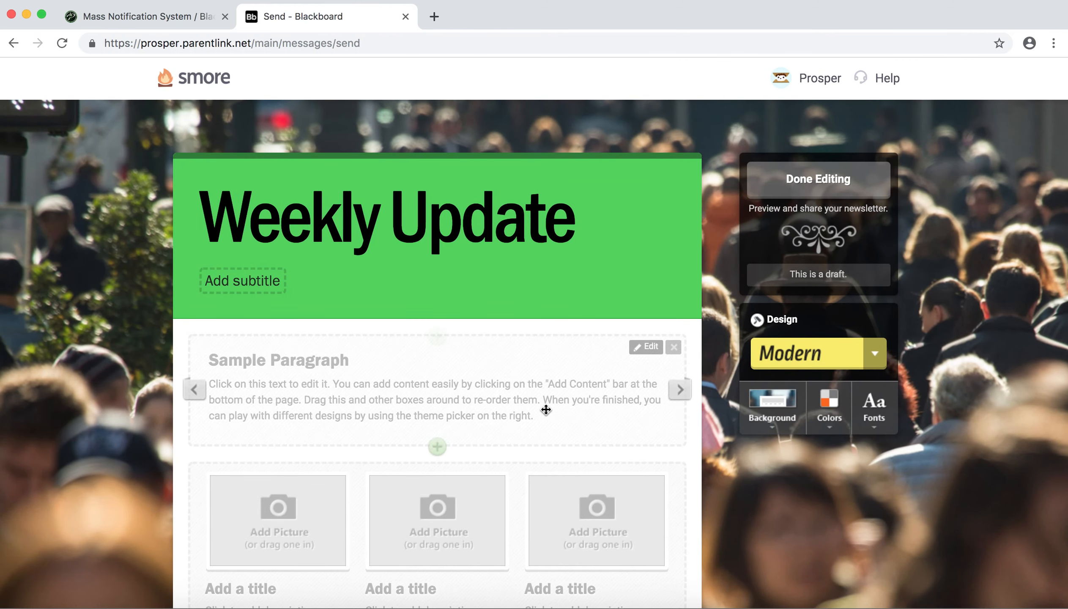
- Remove the Sample Paragraph block directly below the Weekly Update header
{"action": "left_click", "coordinate": [673, 349]}
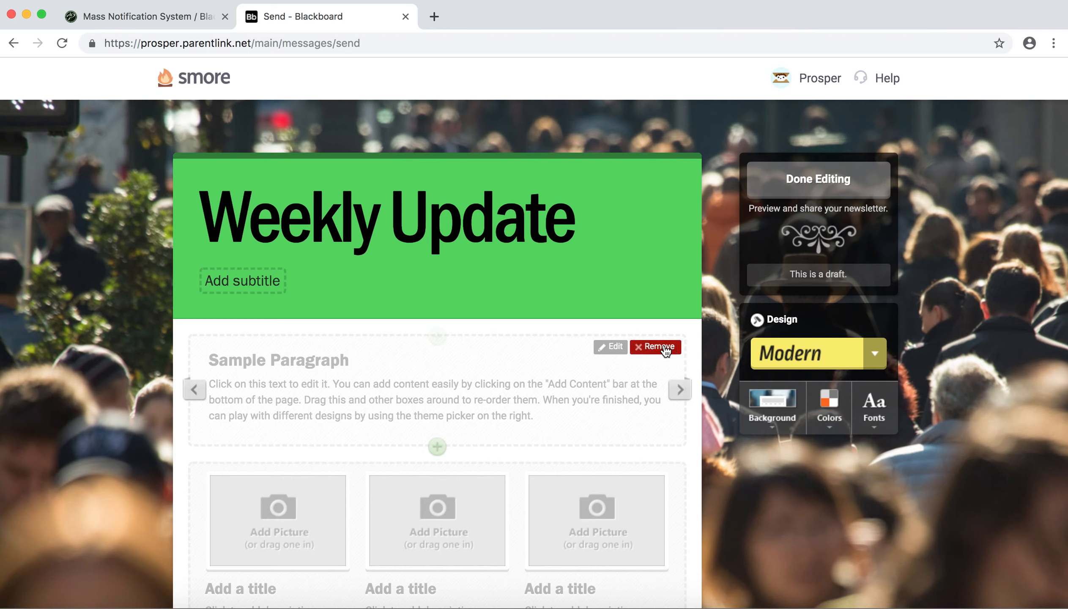
{"action": "left_click", "coordinate": [664, 347]}
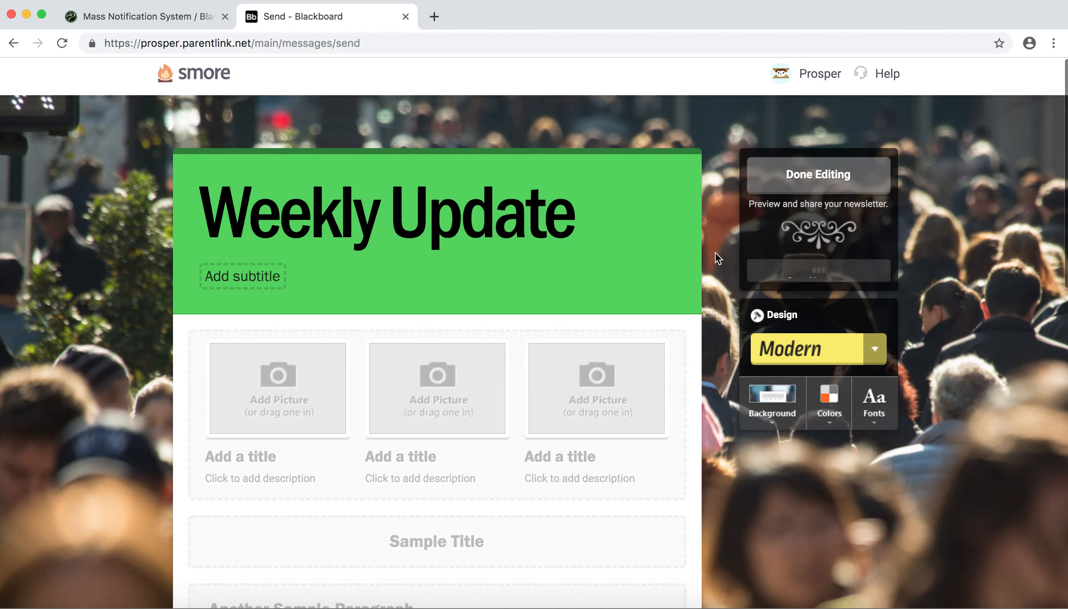
- Review the newsletter's content blocks and change its design theme to Minimal
{"action": "scroll", "coordinate": [718, 262], "scroll_direction": "down", "scroll_amount": 4}
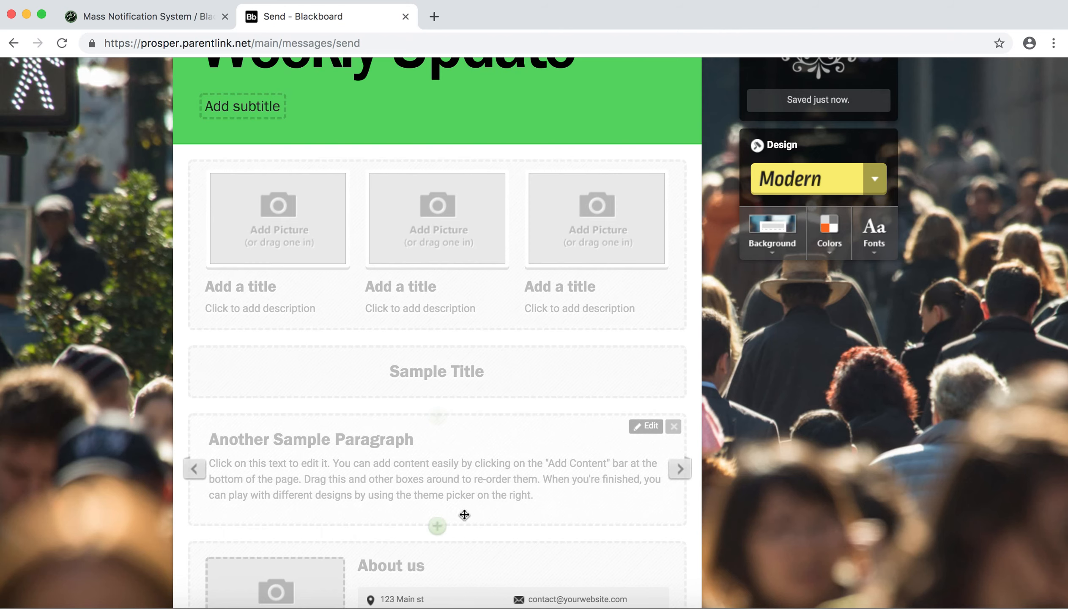
{"action": "scroll", "coordinate": [527, 251], "scroll_direction": "down", "scroll_amount": 1}
{"action": "scroll", "coordinate": [462, 393], "scroll_direction": "down", "scroll_amount": 10}
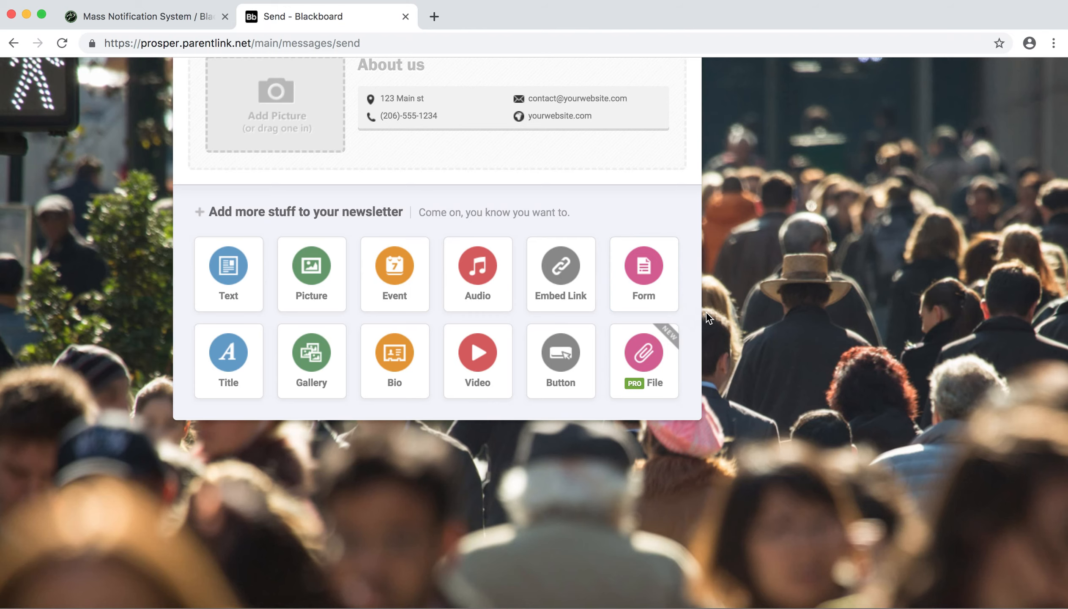
{"action": "scroll", "coordinate": [745, 213], "scroll_direction": "up", "scroll_amount": 5}
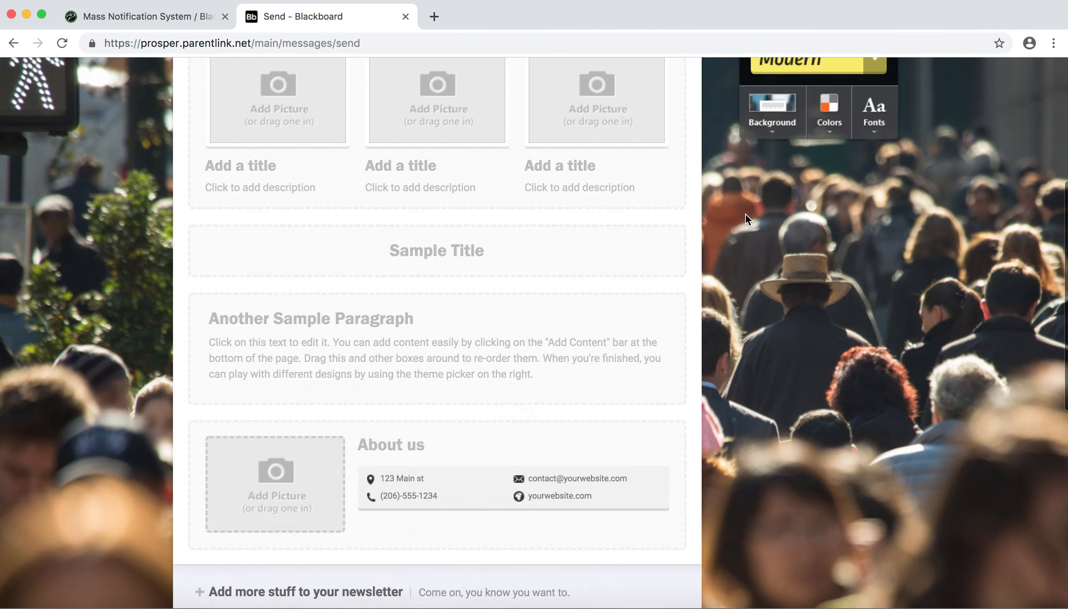
{"action": "scroll", "coordinate": [745, 213], "scroll_direction": "up", "scroll_amount": 5}
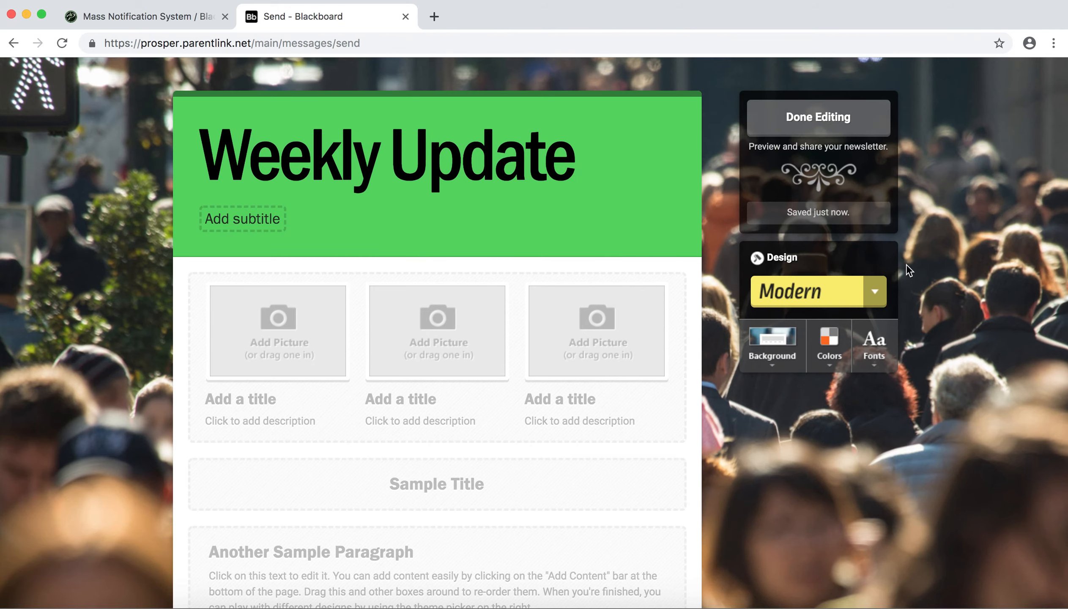
{"action": "left_click", "coordinate": [876, 293]}
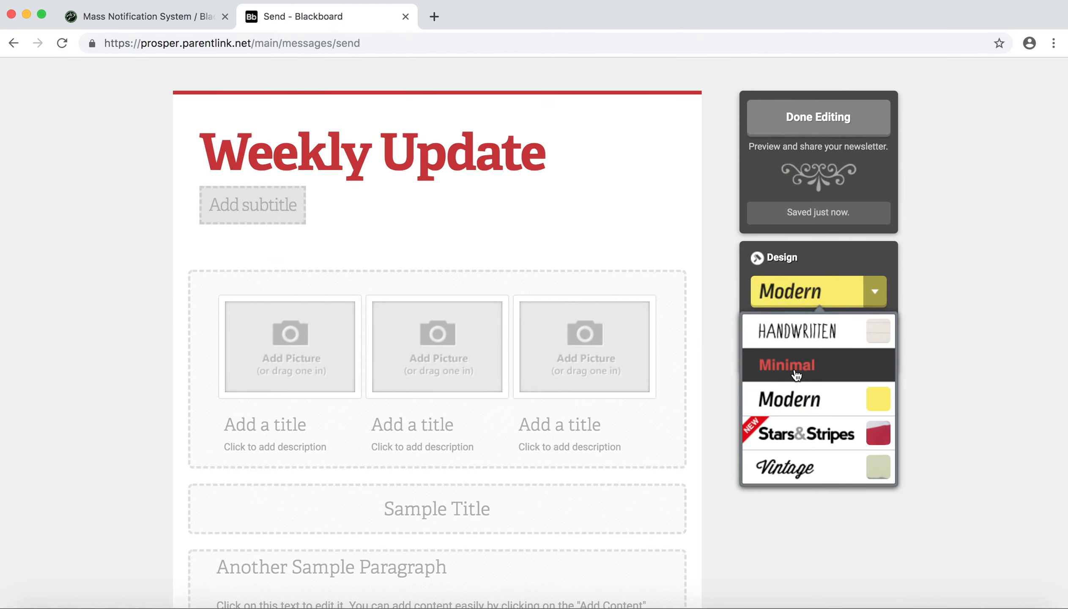
{"action": "left_click", "coordinate": [795, 375]}
- Browse the Education 2 and Education backgrounds and apply the colorful school-supplies photo from the Education set
{"action": "left_click", "coordinate": [772, 365]}
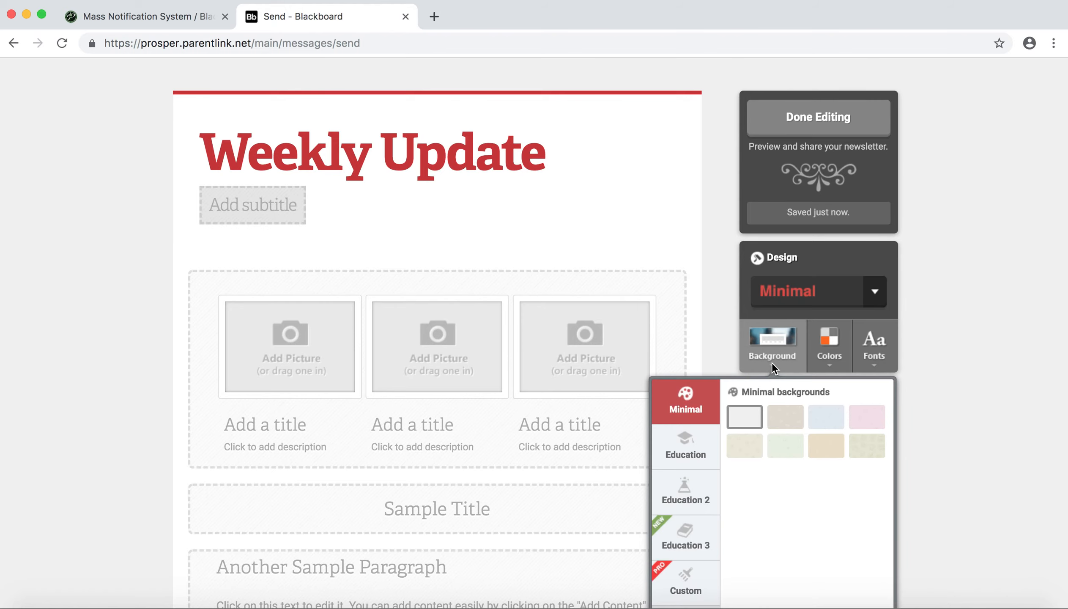
{"action": "scroll", "coordinate": [773, 484], "scroll_direction": "down", "scroll_amount": 6}
{"action": "scroll", "coordinate": [773, 484], "scroll_direction": "up", "scroll_amount": 3}
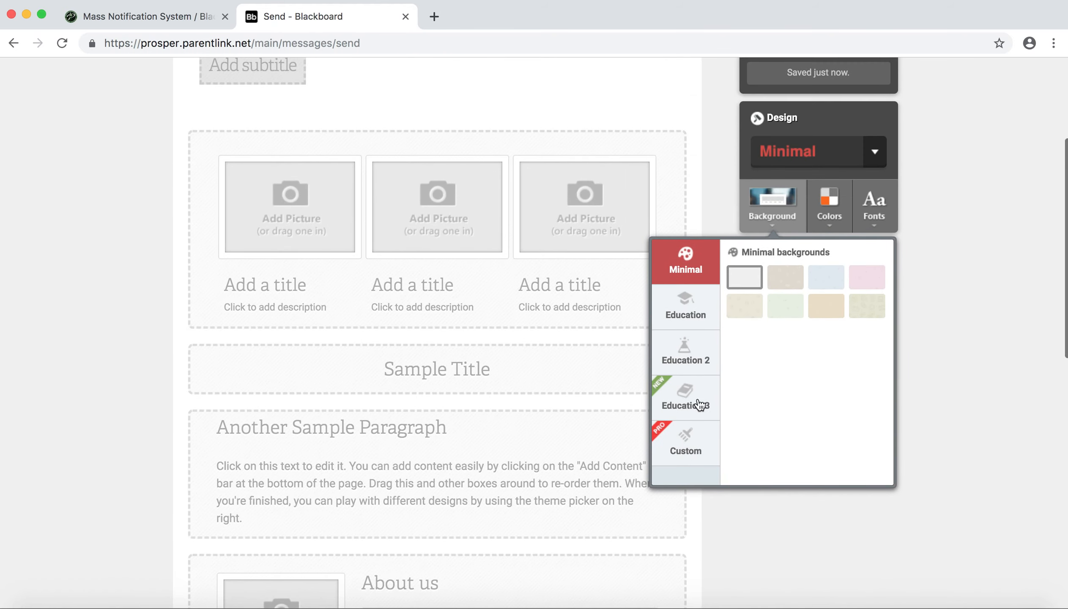
{"action": "left_click", "coordinate": [685, 351]}
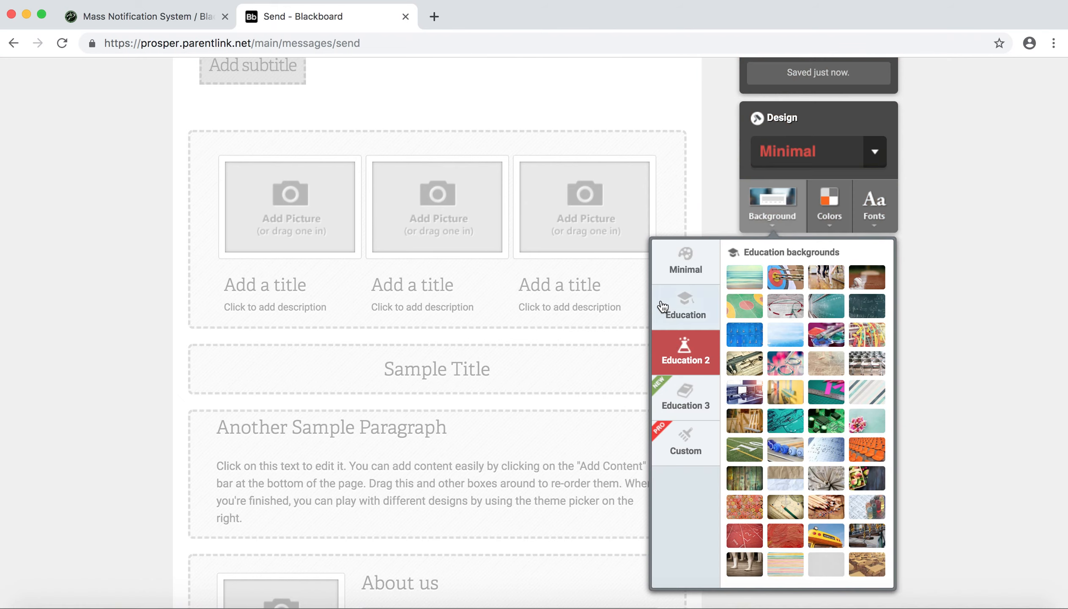
{"action": "left_click", "coordinate": [678, 307]}
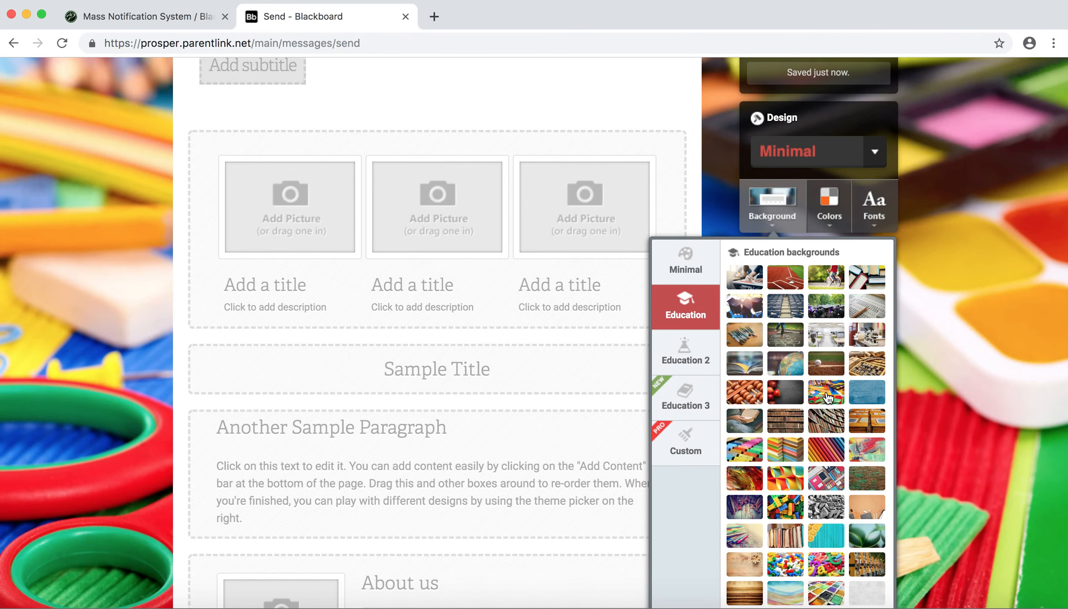
{"action": "left_click", "coordinate": [827, 391]}
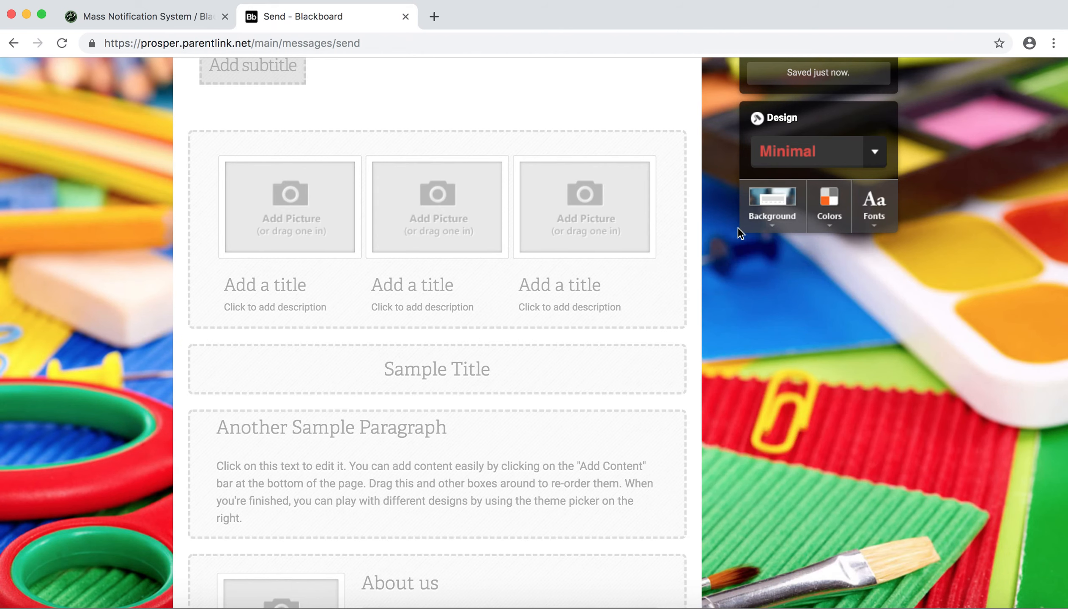
- Look at the custom backgrounds, but apply the hopscotch playground photo from the Education set as the newsletter's background
{"action": "left_click", "coordinate": [763, 209]}
{"action": "left_click", "coordinate": [685, 443]}
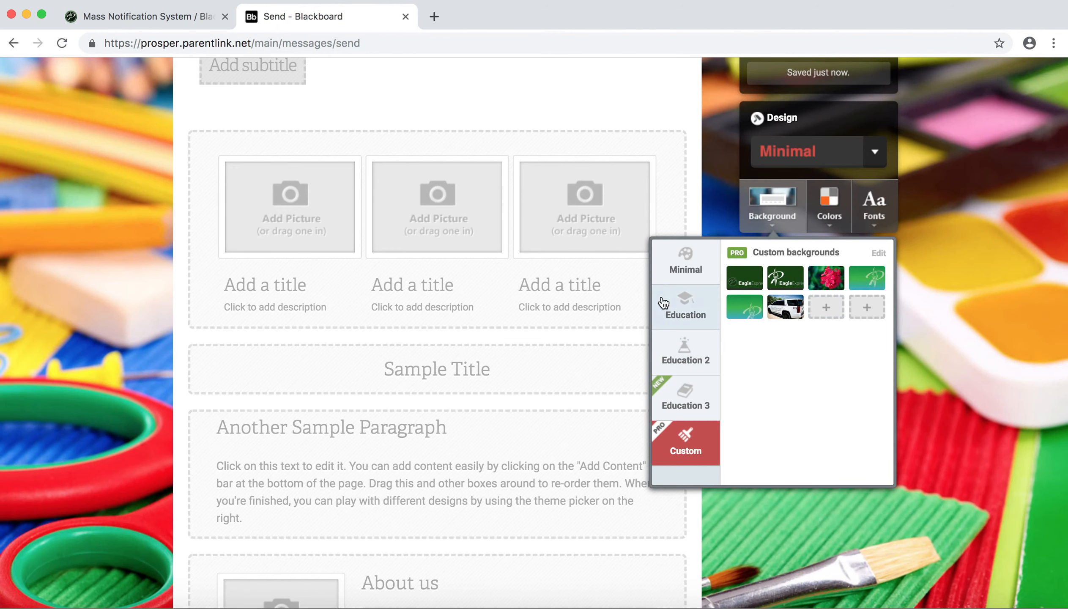
{"action": "left_click", "coordinate": [691, 309]}
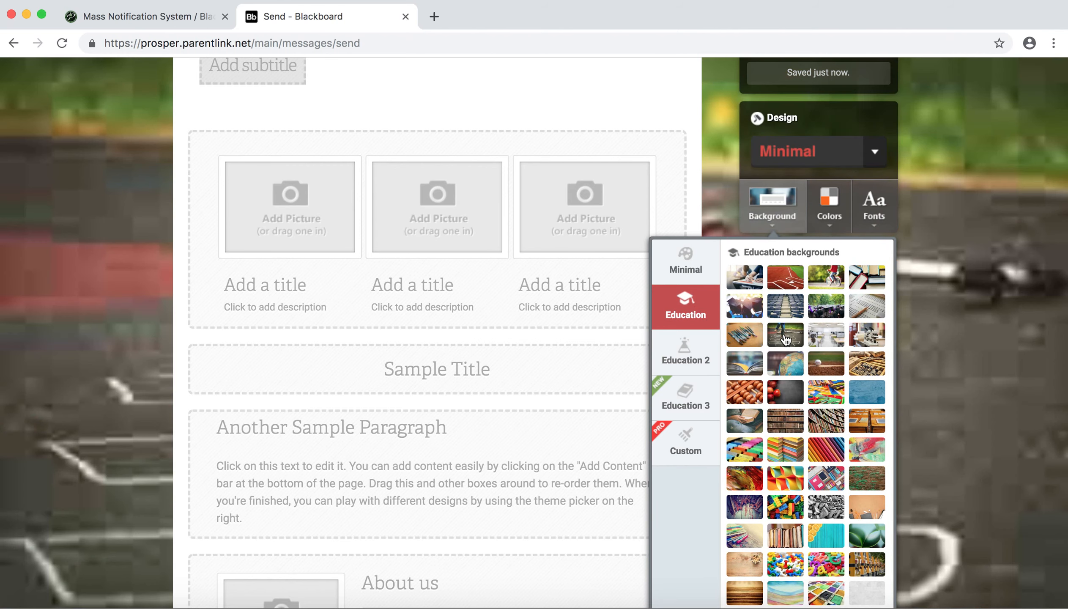
{"action": "left_click", "coordinate": [785, 339]}
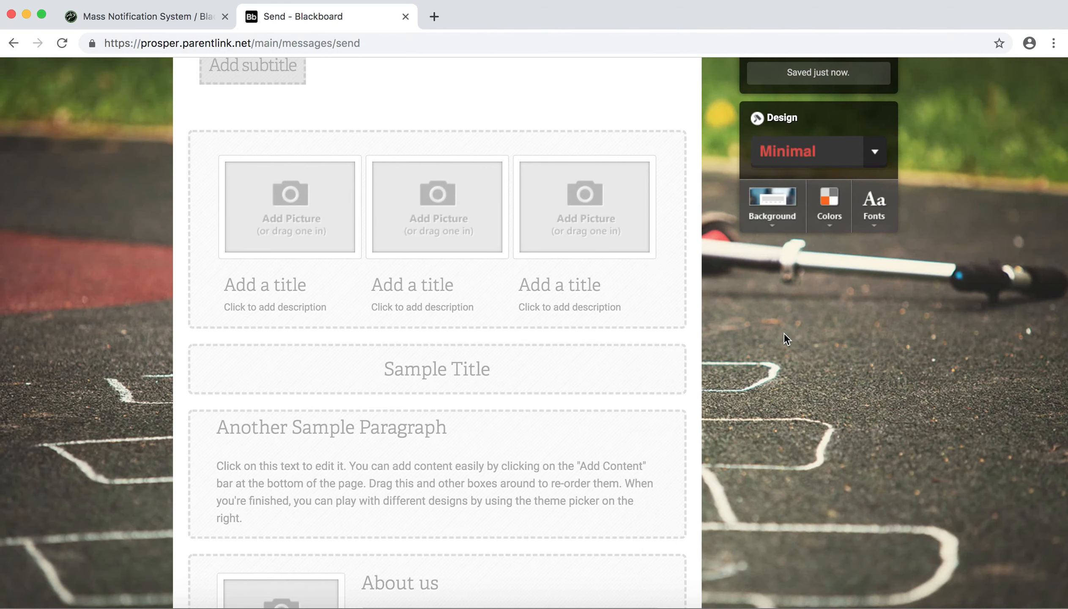
- Finish editing the Weekly Update newsletter to insert it into the email, and close the preview
{"action": "scroll", "coordinate": [784, 334], "scroll_direction": "up", "scroll_amount": 5}
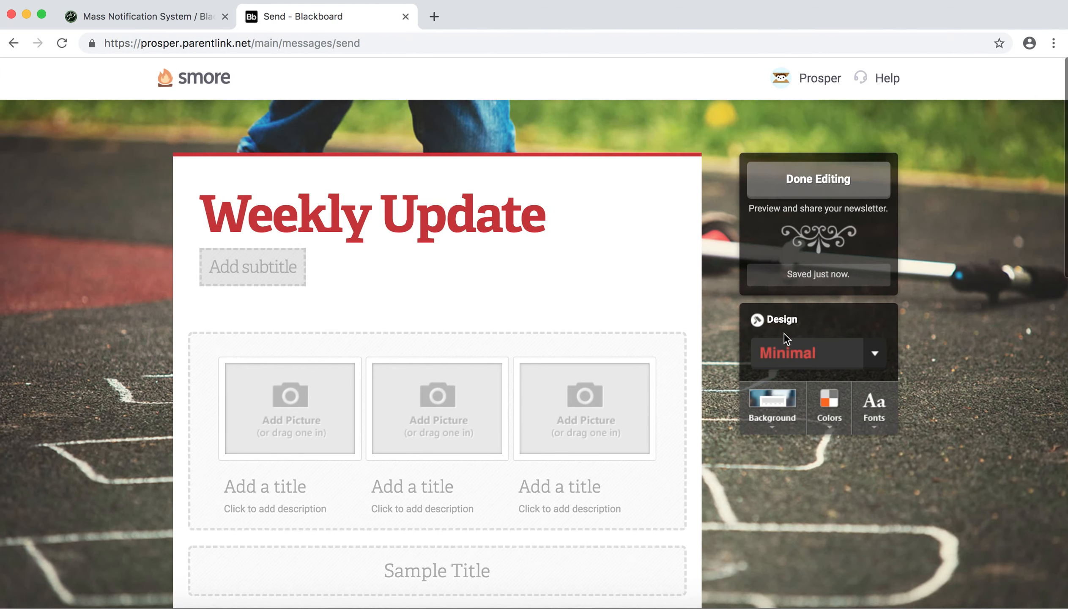
{"action": "left_click", "coordinate": [794, 192]}
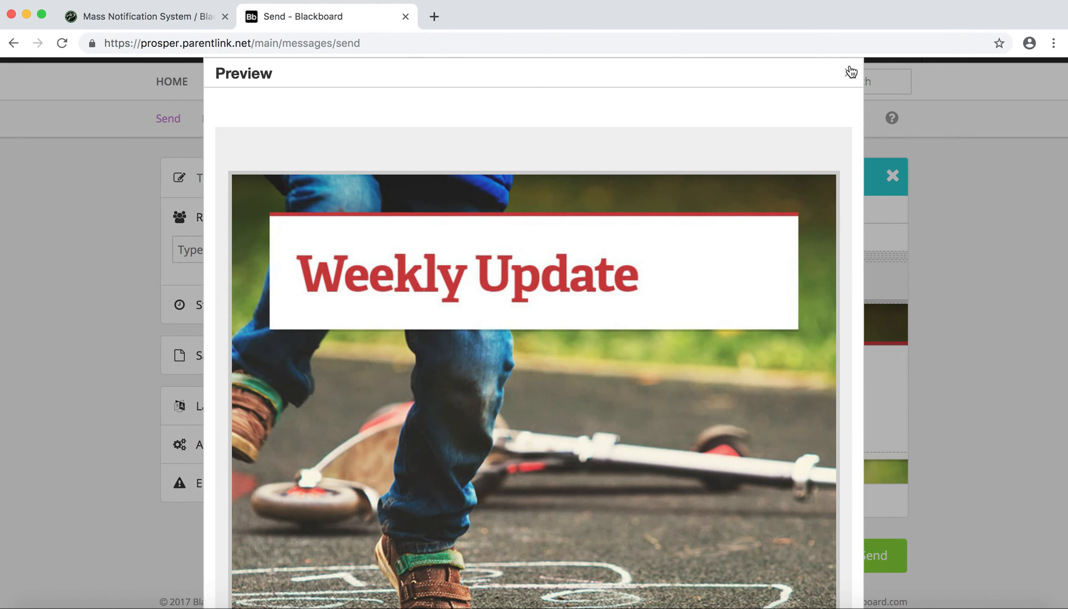
{"action": "left_click", "coordinate": [849, 72]}
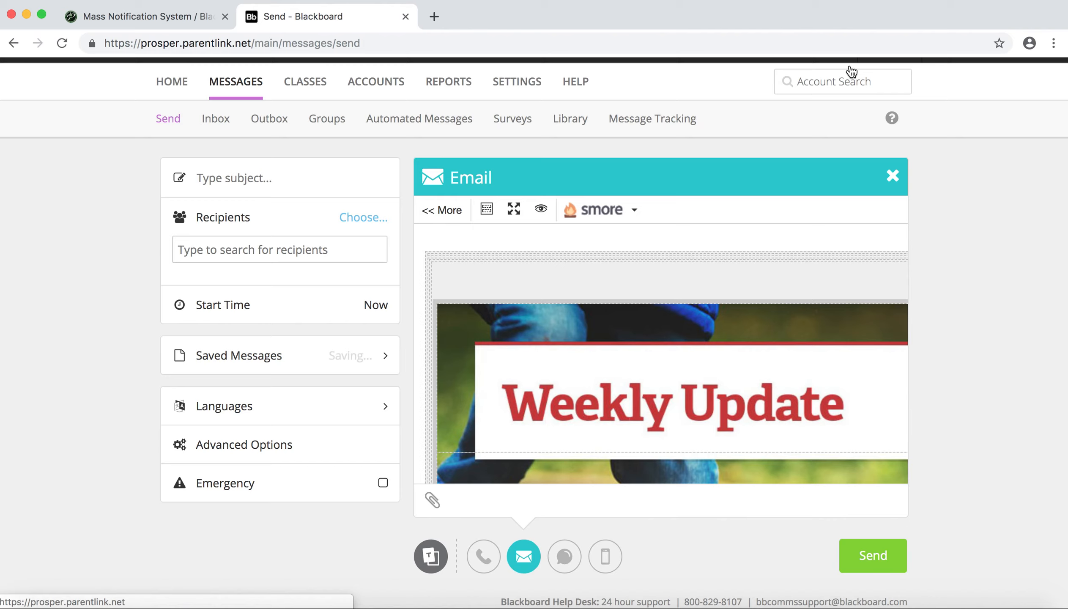
- Enter "Weekly Update" as the message subject
{"action": "left_click", "coordinate": [290, 177]}
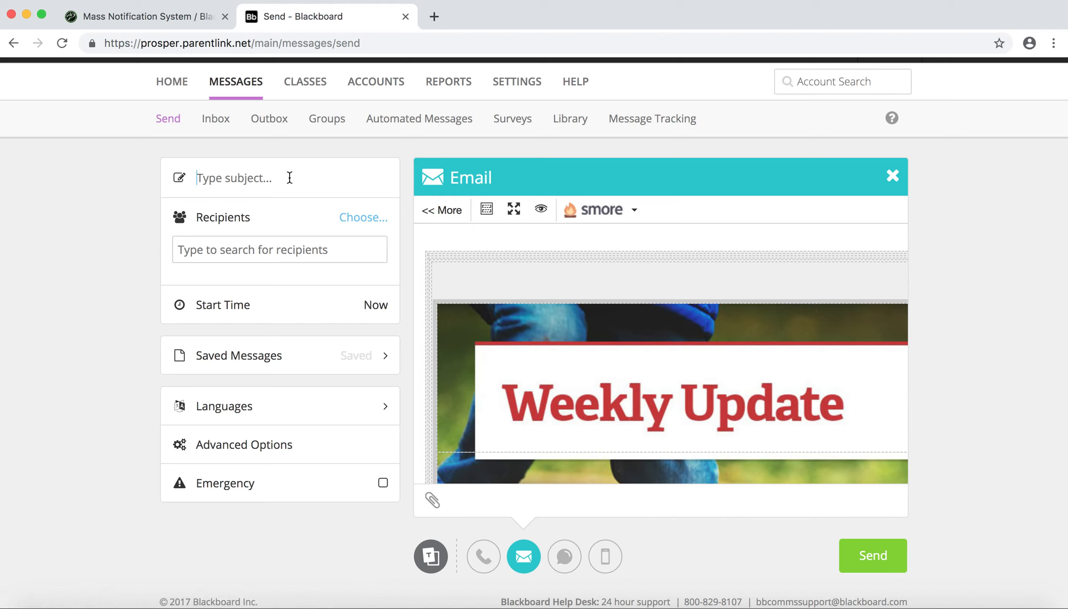
{"action": "type", "text": "Weekly Update"}
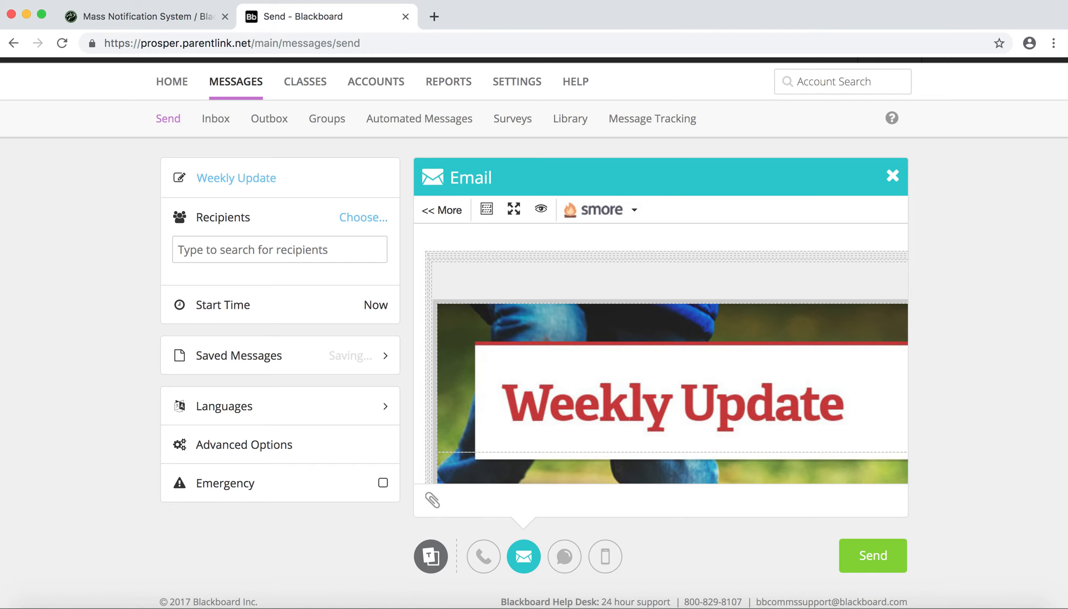
- Open the recipient selection and look through My Groups and the Stuber Elementary Parent list
{"action": "left_click", "coordinate": [360, 217]}
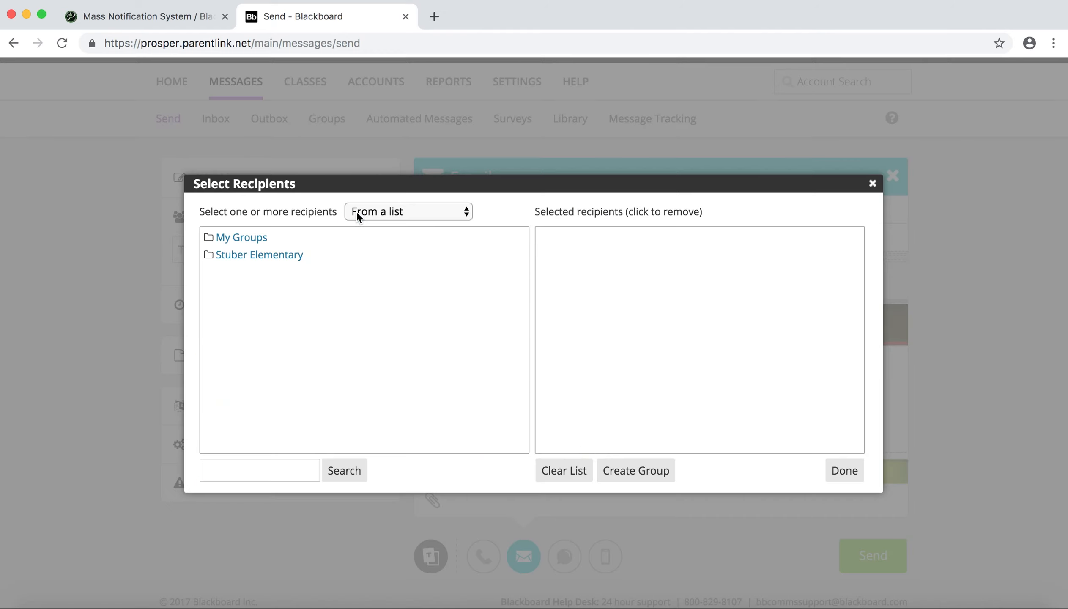
{"action": "left_click", "coordinate": [239, 237]}
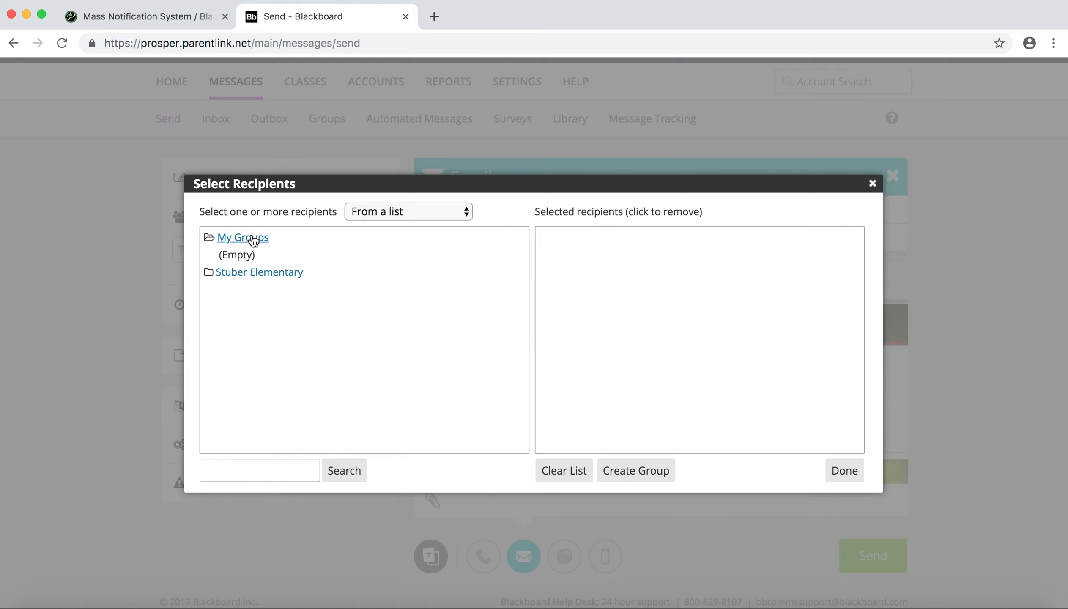
{"action": "left_click", "coordinate": [251, 238]}
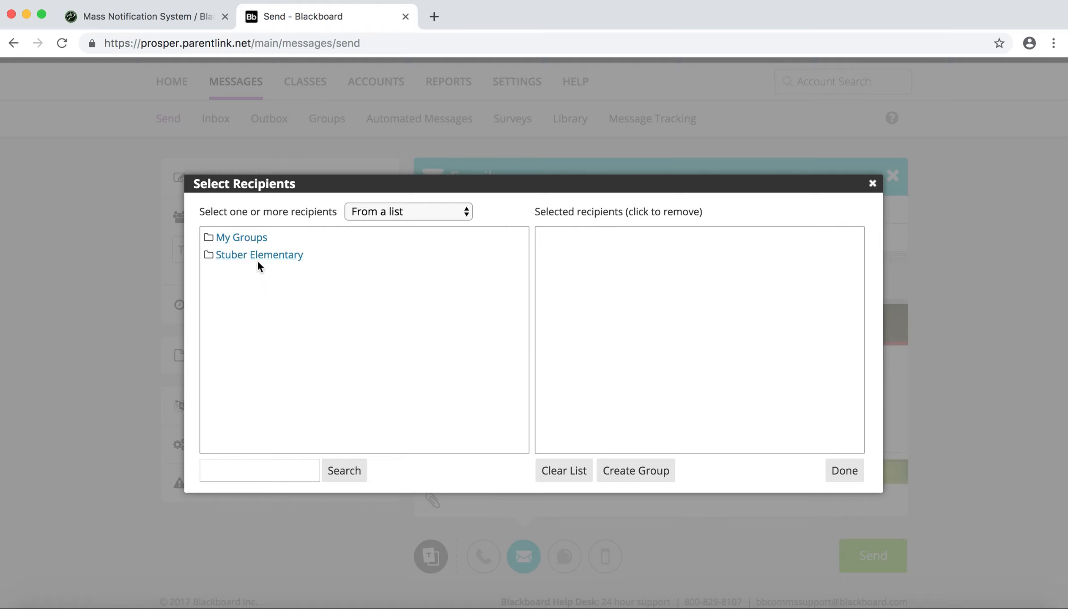
{"action": "left_click", "coordinate": [239, 258]}
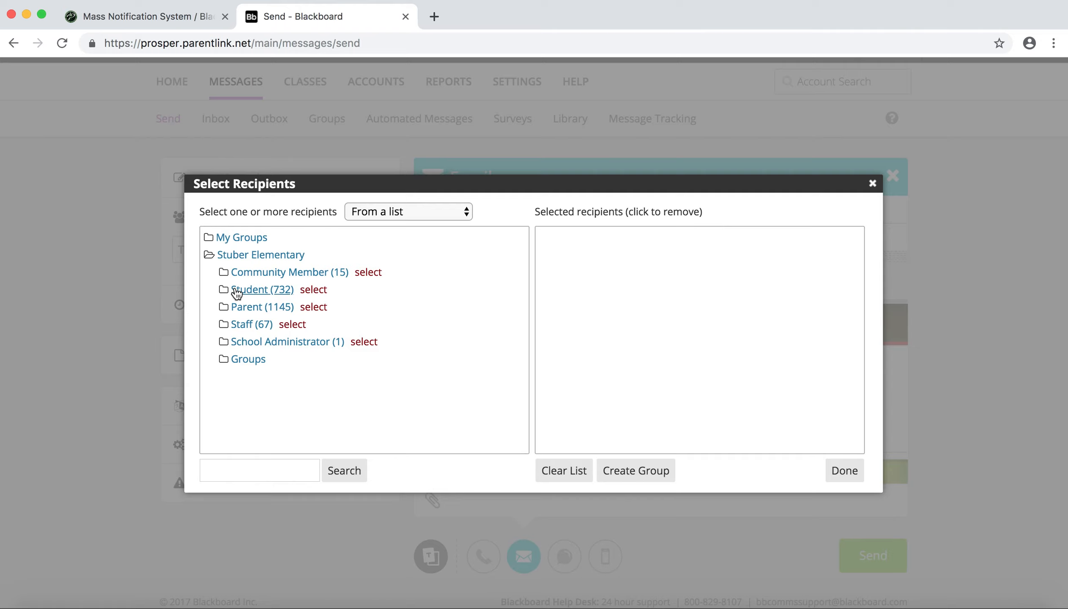
{"action": "left_click", "coordinate": [251, 306]}
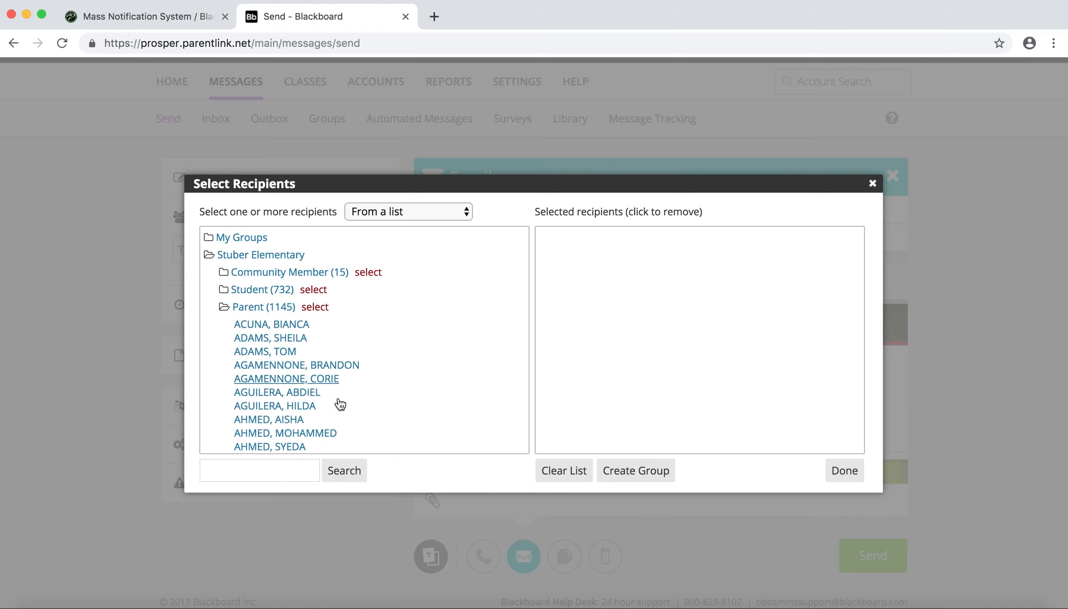
{"action": "left_click", "coordinate": [255, 306]}
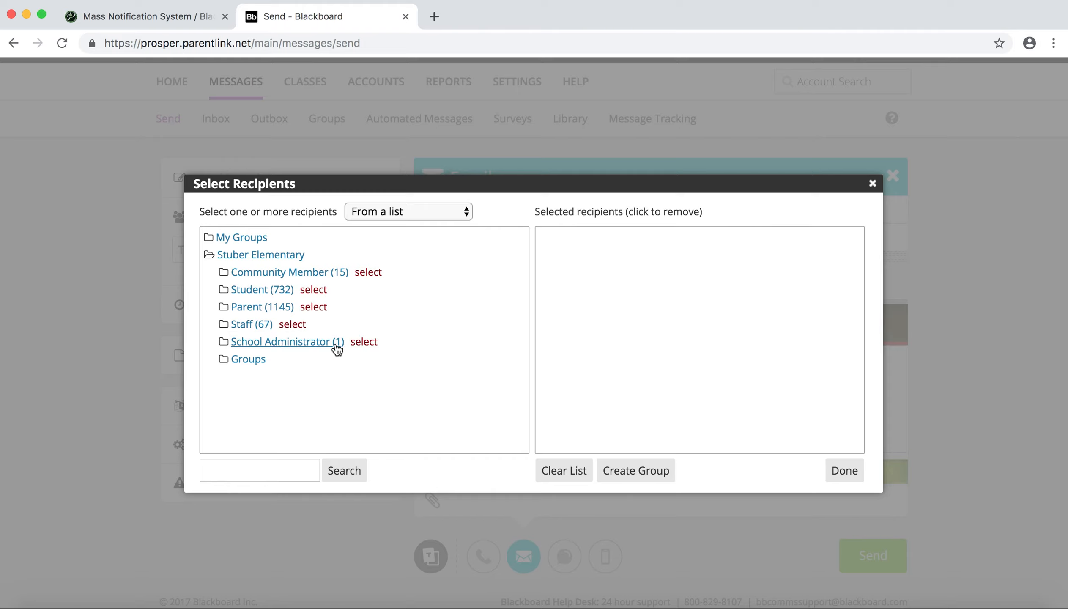
- Add the "Stuber Group - NEWSLETTER (parents, staff, community)" group from the Stuber Elementary groups as recipient and finish the selection
{"action": "left_click", "coordinate": [245, 361]}
{"action": "scroll", "coordinate": [322, 350], "scroll_direction": "down", "scroll_amount": 5}
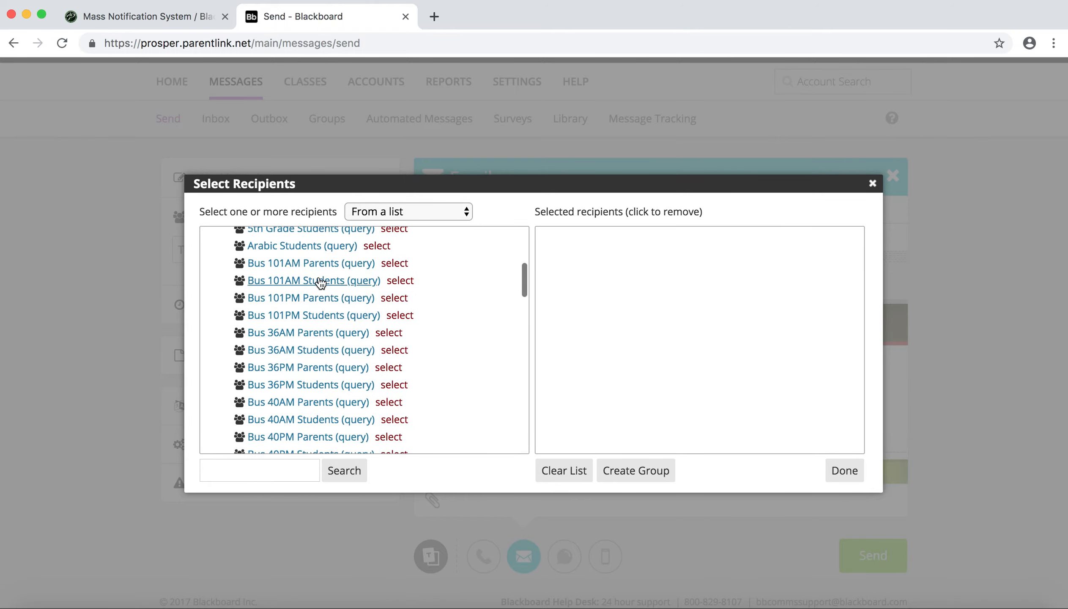
{"action": "scroll", "coordinate": [321, 283], "scroll_direction": "up", "scroll_amount": 5}
{"action": "scroll", "coordinate": [326, 416], "scroll_direction": "down", "scroll_amount": 3}
{"action": "scroll", "coordinate": [331, 411], "scroll_direction": "down", "scroll_amount": 3}
{"action": "scroll", "coordinate": [329, 408], "scroll_direction": "down", "scroll_amount": 10}
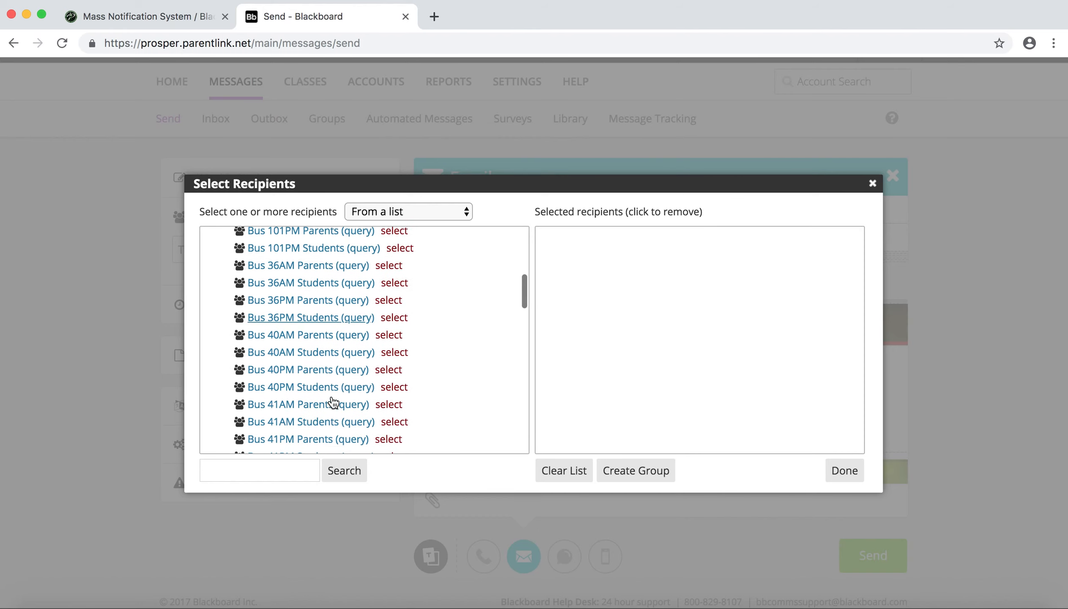
{"action": "scroll", "coordinate": [338, 387], "scroll_direction": "down", "scroll_amount": 10}
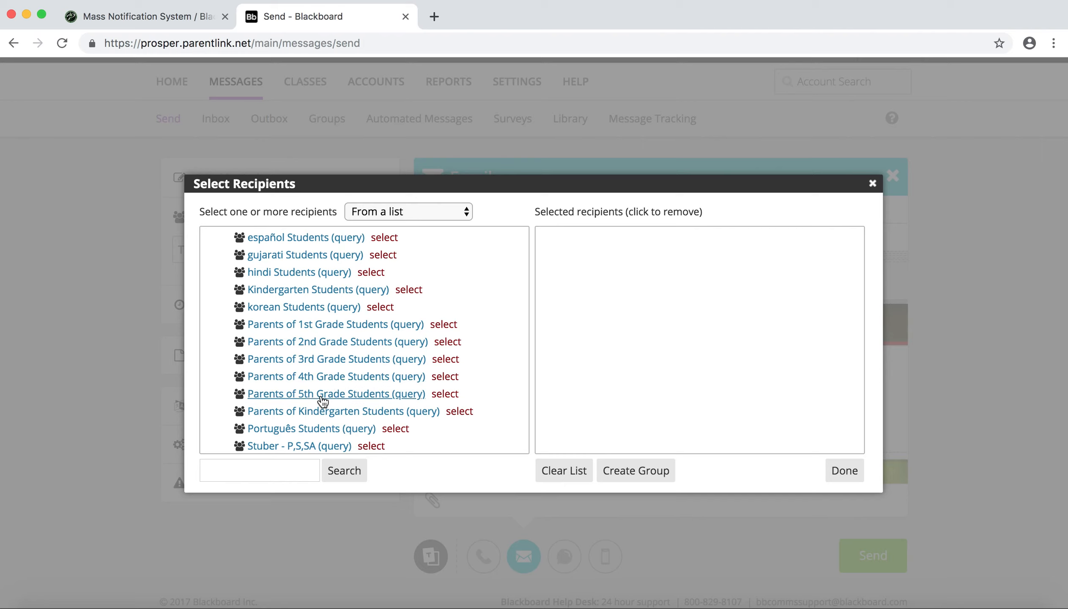
{"action": "scroll", "coordinate": [323, 401], "scroll_direction": "down", "scroll_amount": 5}
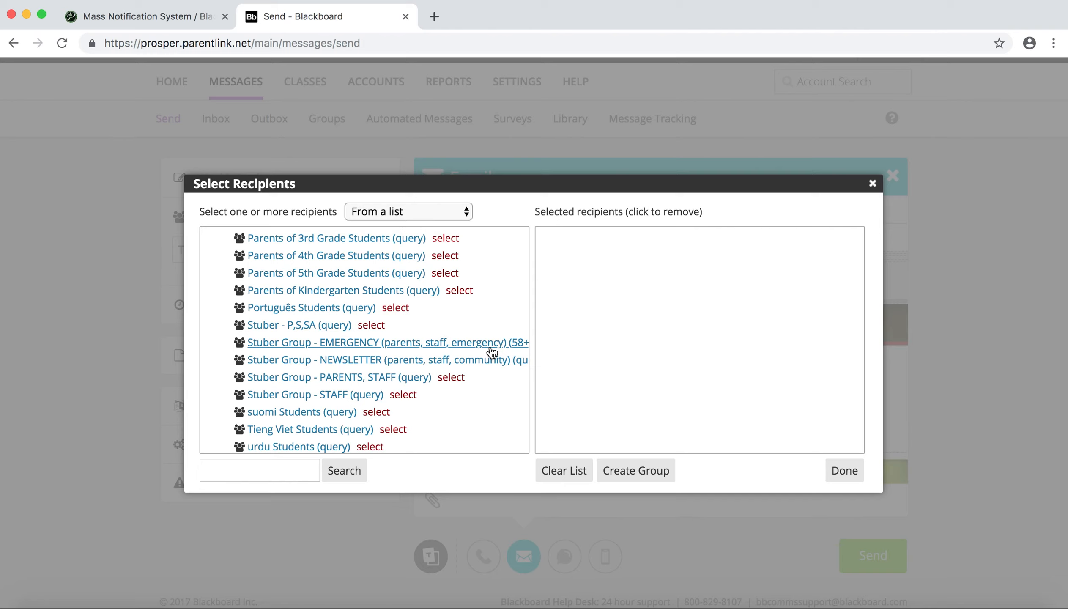
{"action": "scroll", "coordinate": [492, 351], "scroll_direction": "right", "scroll_amount": 1}
{"action": "scroll", "coordinate": [492, 352], "scroll_direction": "left", "scroll_amount": 1}
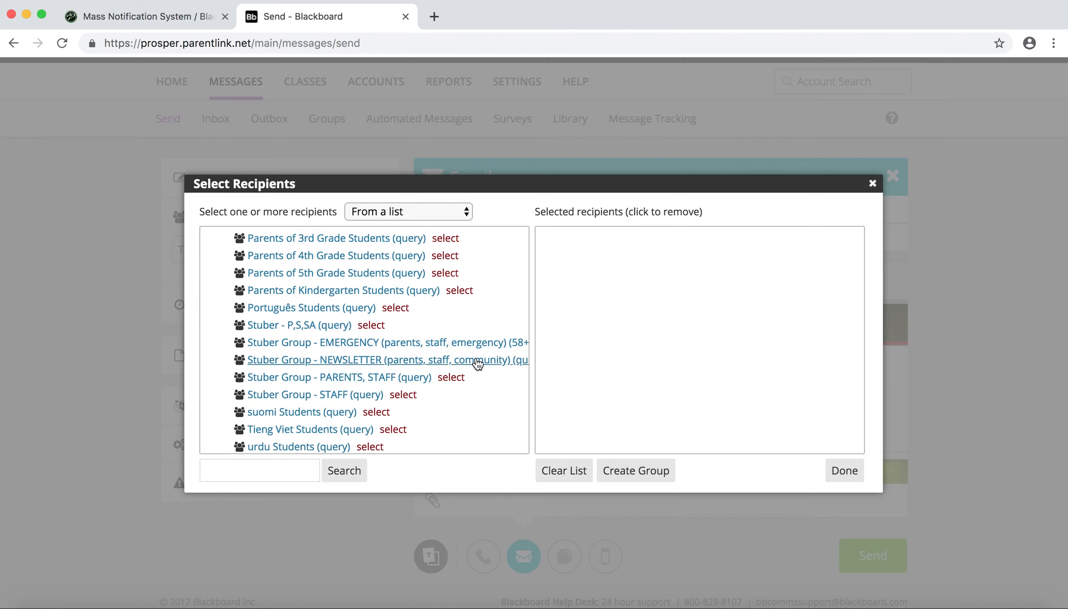
{"action": "scroll", "coordinate": [477, 363], "scroll_direction": "right", "scroll_amount": 1}
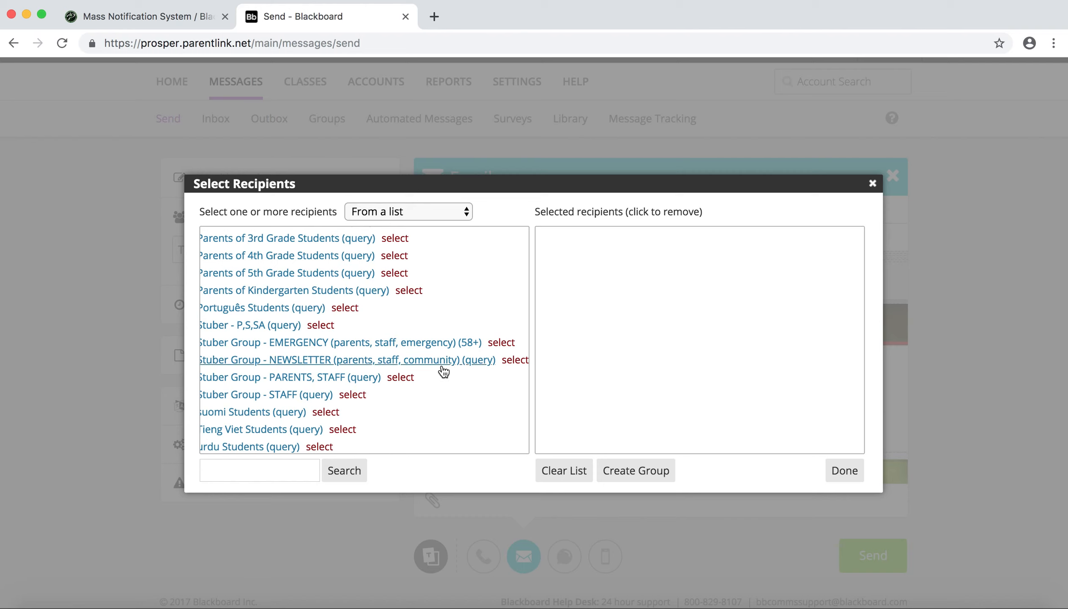
{"action": "scroll", "coordinate": [443, 372], "scroll_direction": "left", "scroll_amount": 2}
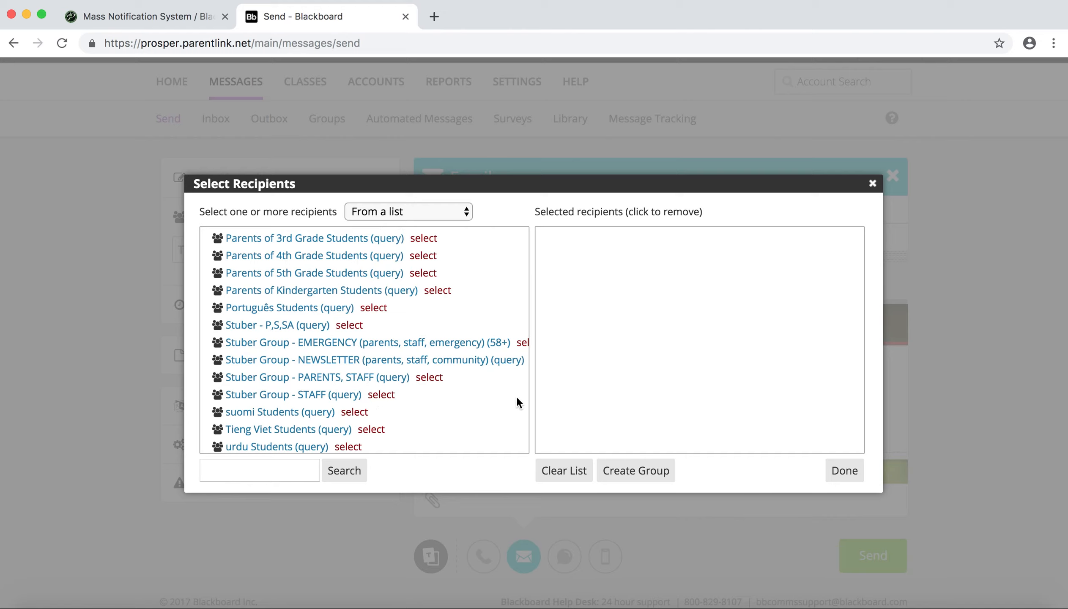
{"action": "scroll", "coordinate": [517, 401], "scroll_direction": "right", "scroll_amount": 2}
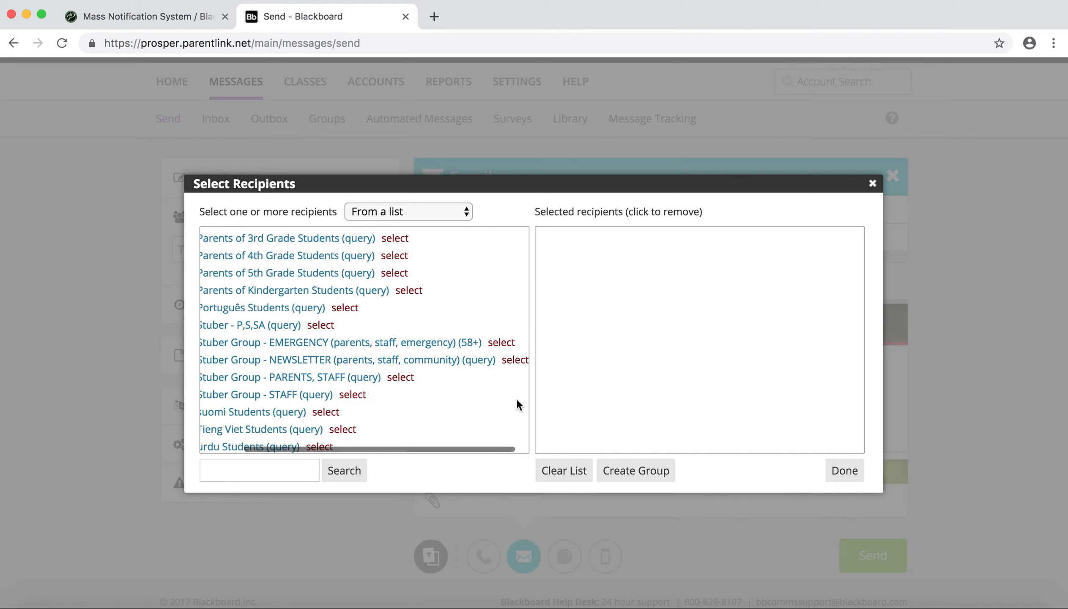
{"action": "left_click", "coordinate": [507, 360]}
{"action": "left_click", "coordinate": [854, 477]}
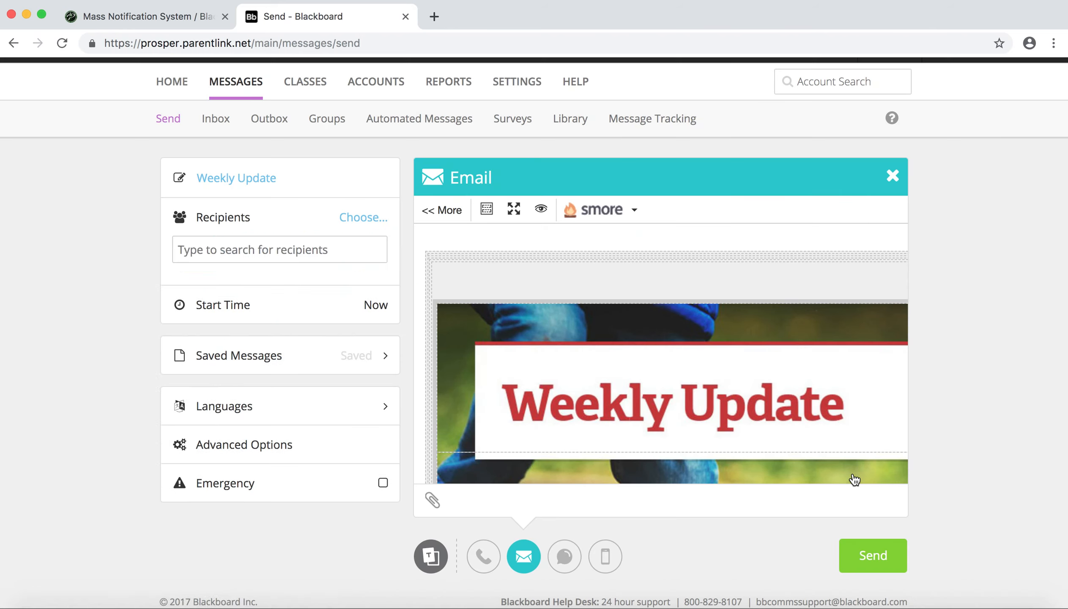
- Search the recipients for individual people by last name
{"action": "left_click", "coordinate": [259, 247]}
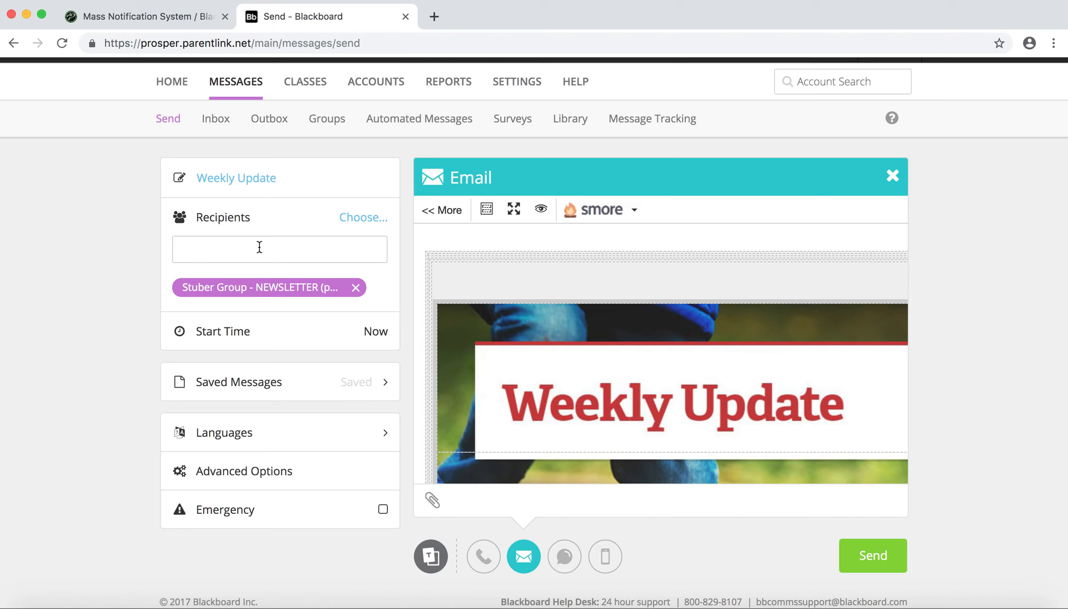
{"action": "type", "text": "hinson"}
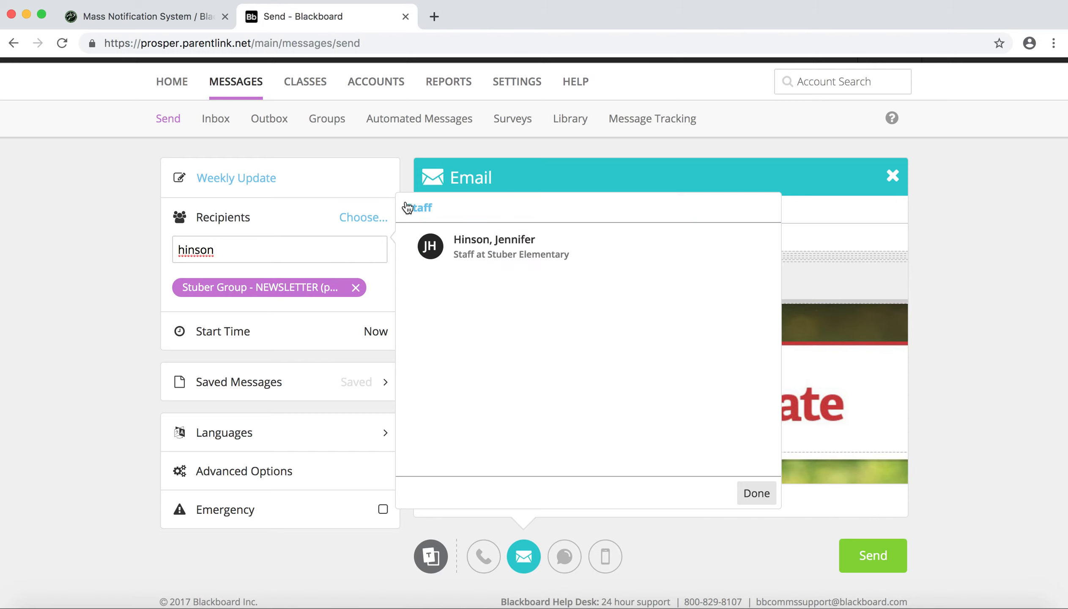
{"action": "left_click", "coordinate": [235, 248]}
{"action": "type", "text": "hankey,"}
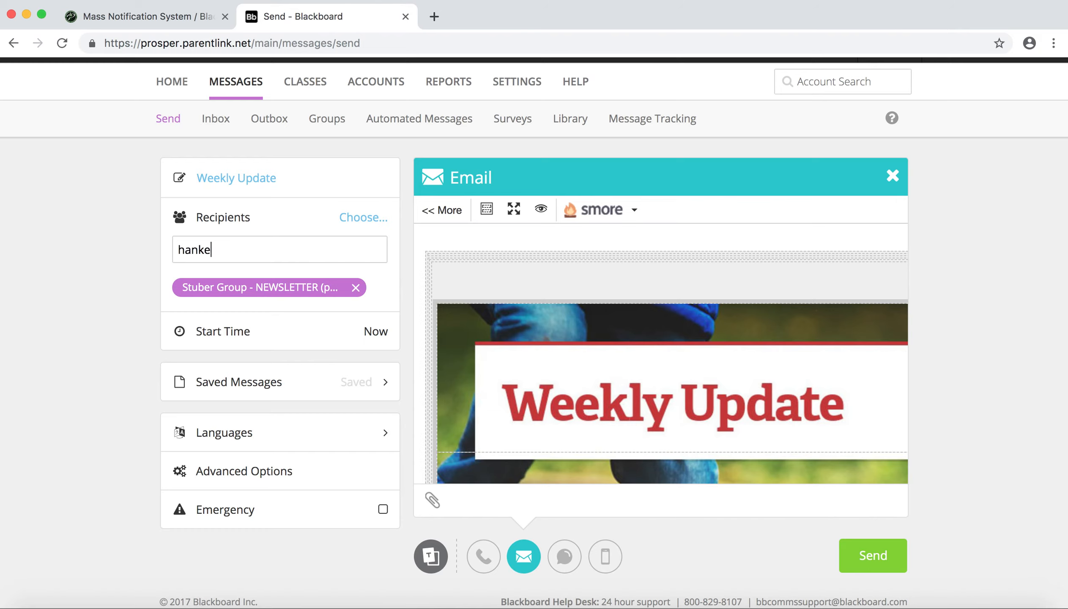
{"action": "key", "text": "BackSpace"}
{"action": "key", "text": "BackSpace"}
{"action": "key", "text": "BackSpace"}
{"action": "key", "text": "BackSpace"}
{"action": "key", "text": "BackSpace"}
{"action": "key", "text": "BackSpace"}
{"action": "key", "text": "BackSpace"}
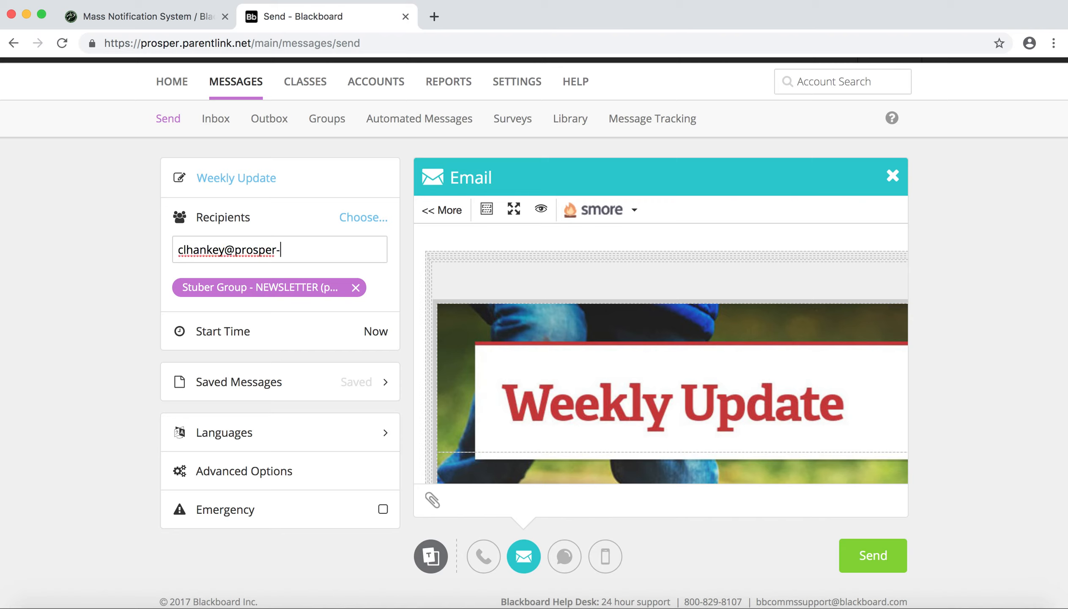
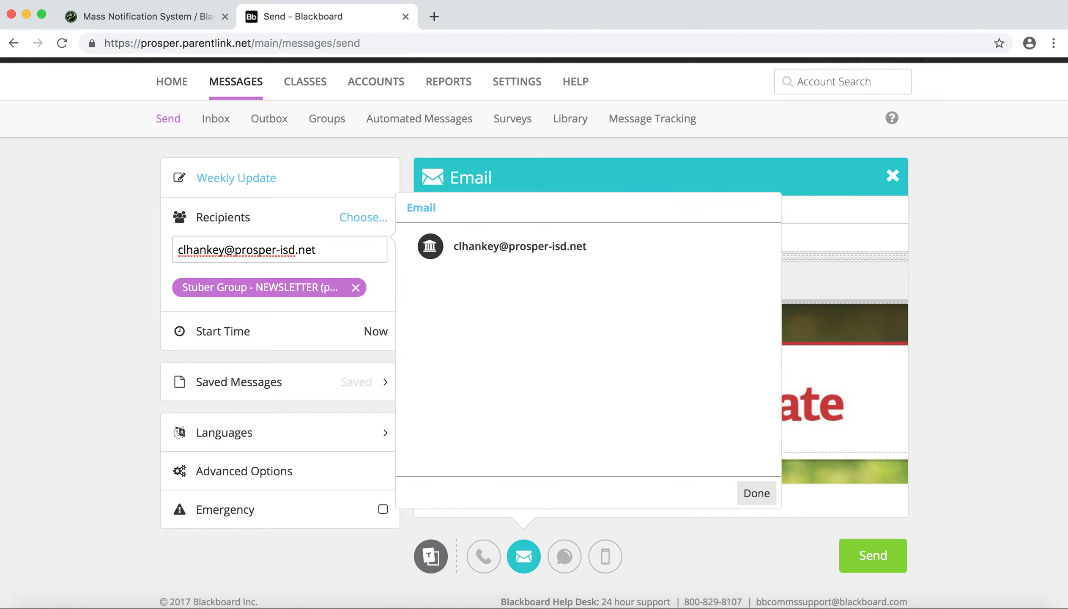
- Add an individual's e-mail address as an extra recipient of the message
{"action": "left_click", "coordinate": [471, 248]}
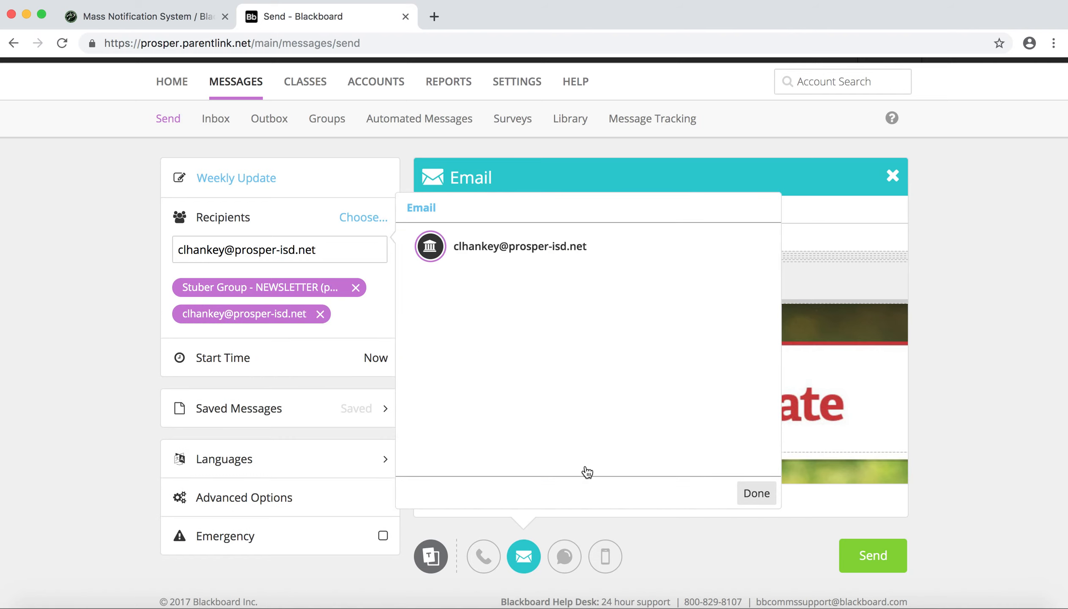
{"action": "left_click", "coordinate": [758, 497]}
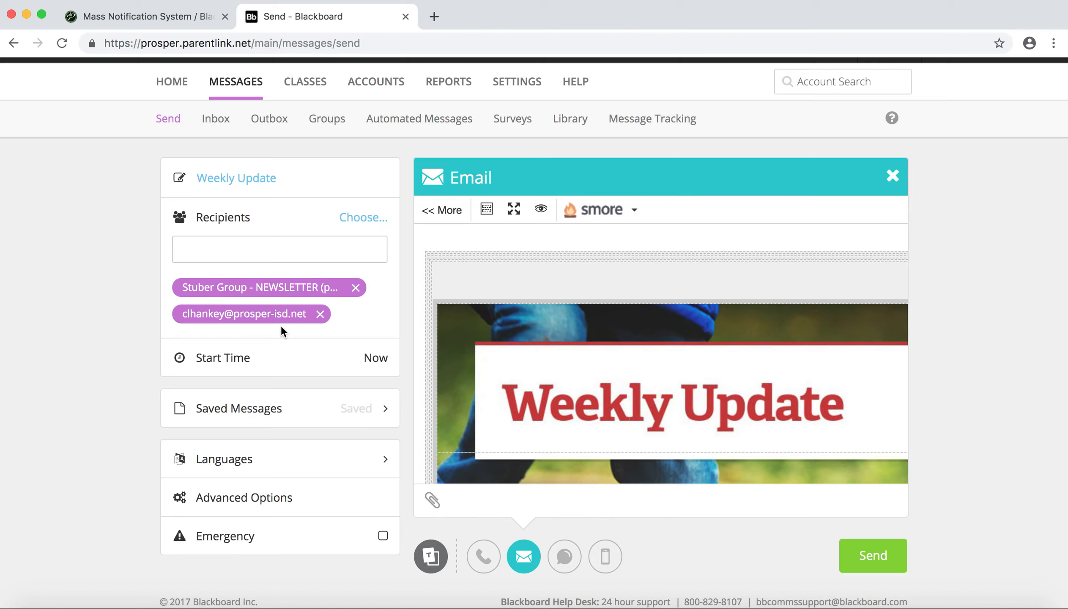
- Open the message's start time settings and set the start time to 4:00 PM
{"action": "left_click", "coordinate": [377, 358]}
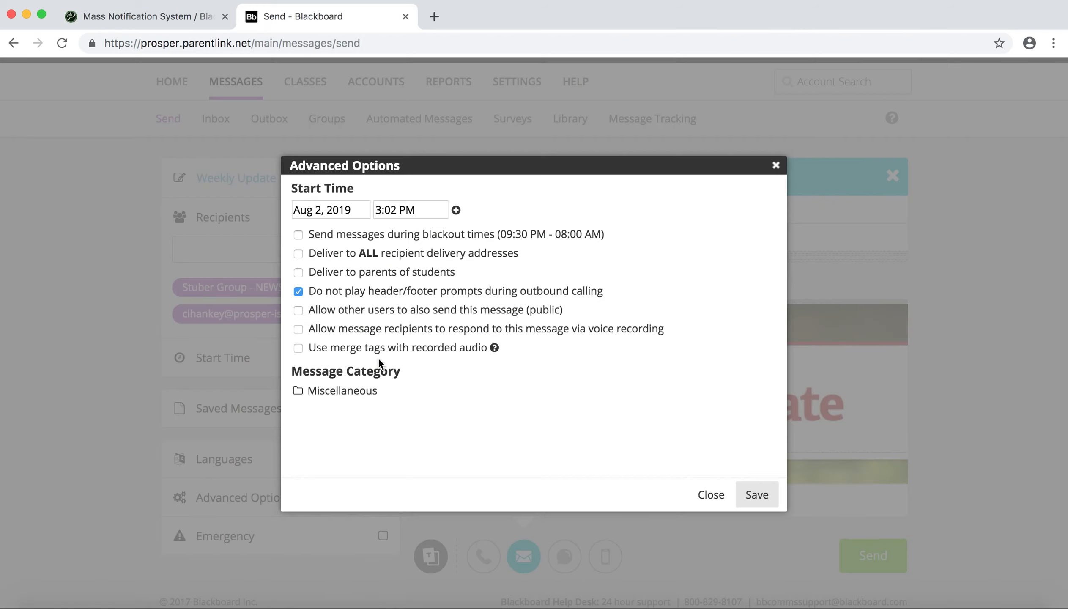
{"action": "left_click", "coordinate": [428, 209]}
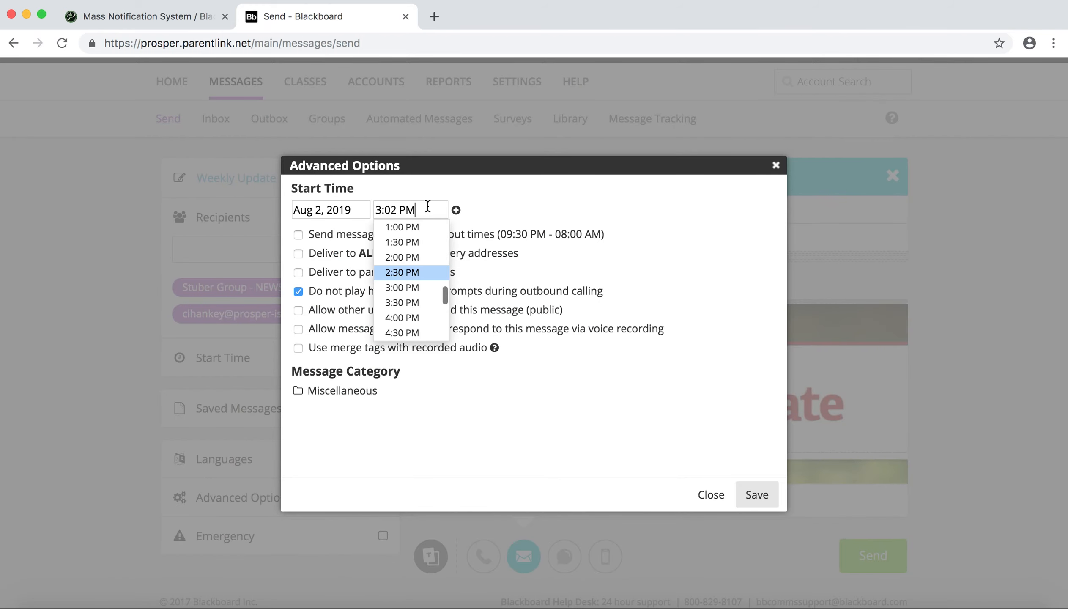
{"action": "left_click", "coordinate": [407, 318]}
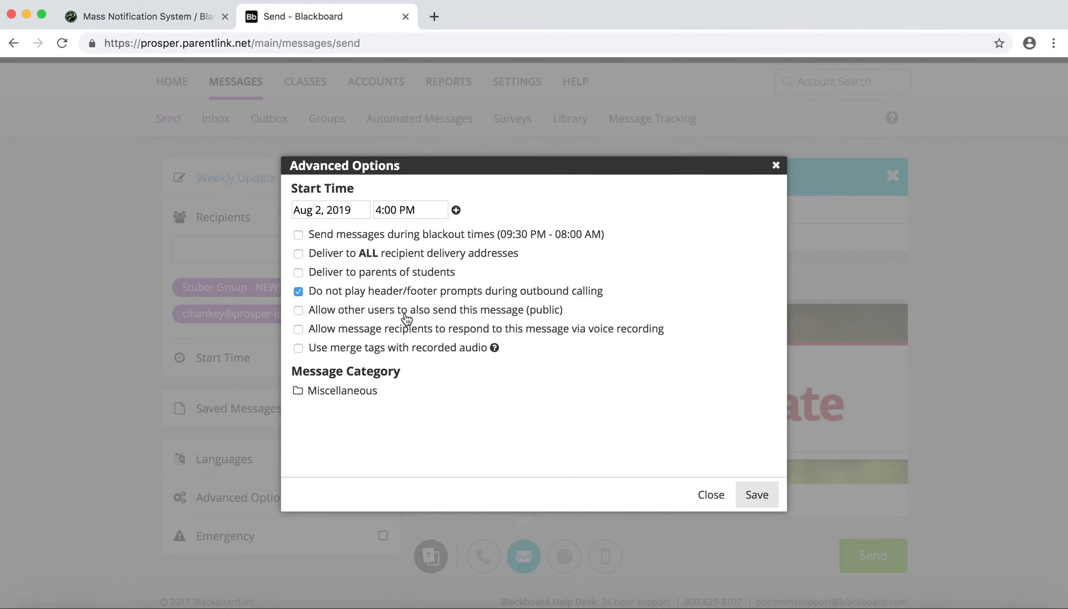
- Try to save the advanced options with a second, blank start time added
{"action": "left_click", "coordinate": [457, 209]}
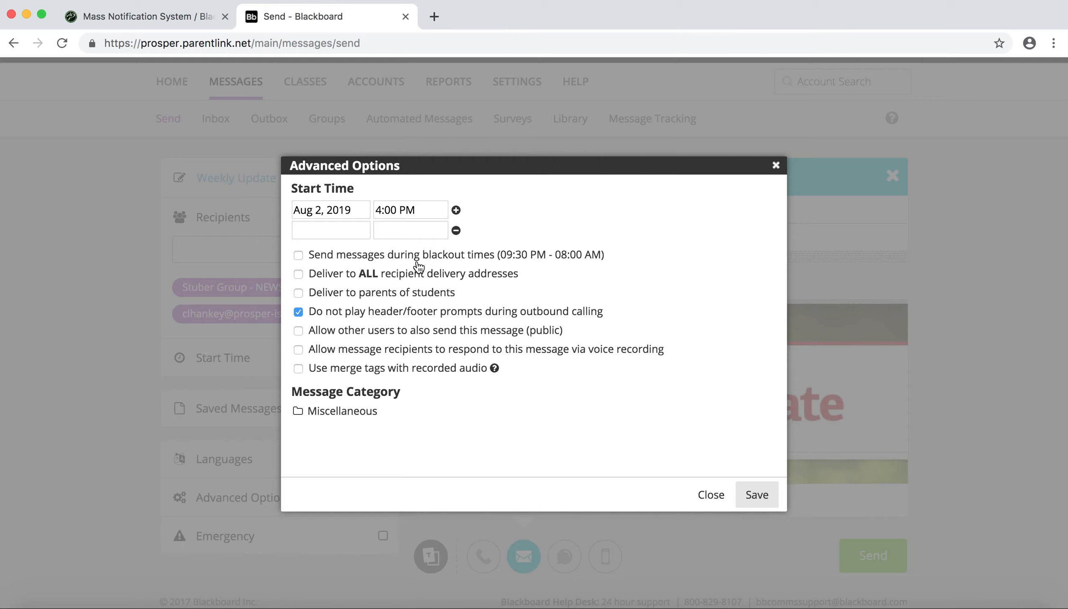
{"action": "left_click", "coordinate": [324, 232]}
{"action": "left_click", "coordinate": [388, 228]}
{"action": "left_click", "coordinate": [554, 224]}
{"action": "left_click", "coordinate": [753, 497]}
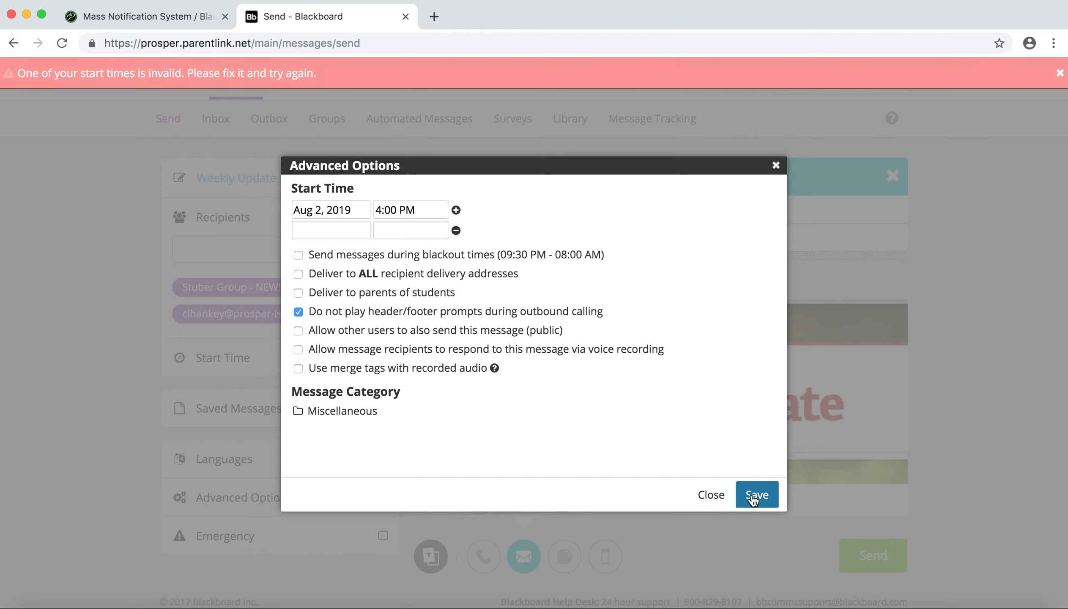
- Set the start date to Aug 3, 2019, remove the blank second start time, and save the advanced options
{"action": "left_click", "coordinate": [347, 210]}
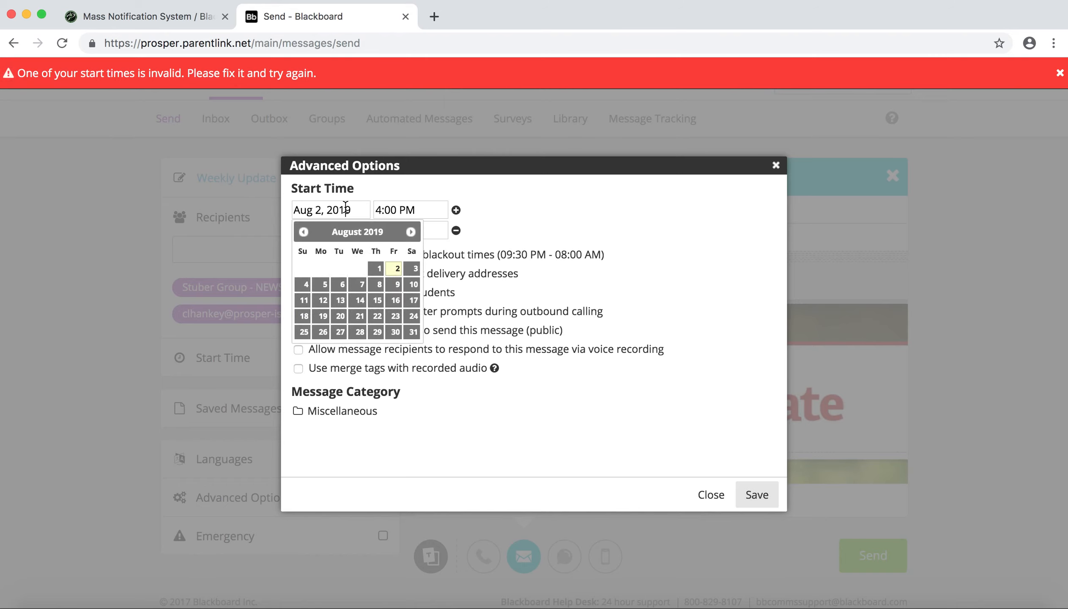
{"action": "left_click", "coordinate": [413, 269]}
{"action": "left_click", "coordinate": [763, 503]}
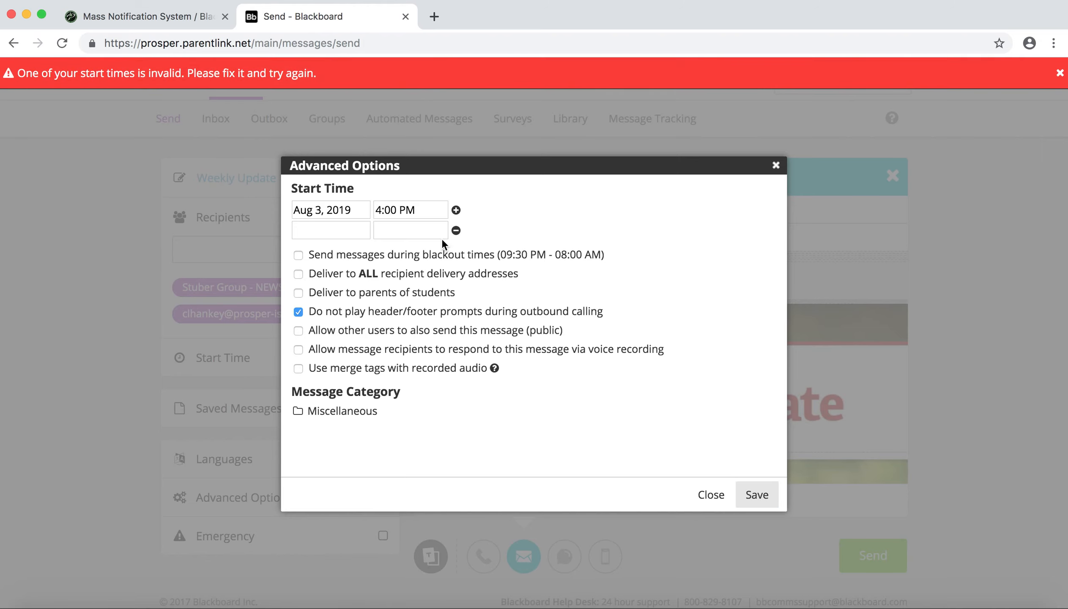
{"action": "left_click", "coordinate": [456, 231]}
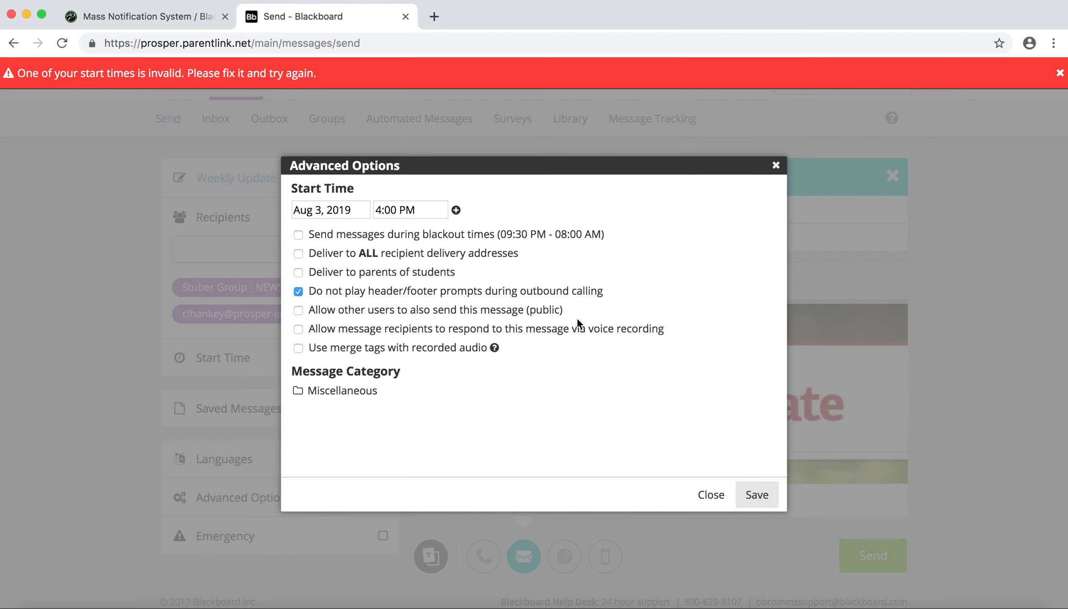
{"action": "left_click", "coordinate": [757, 495]}
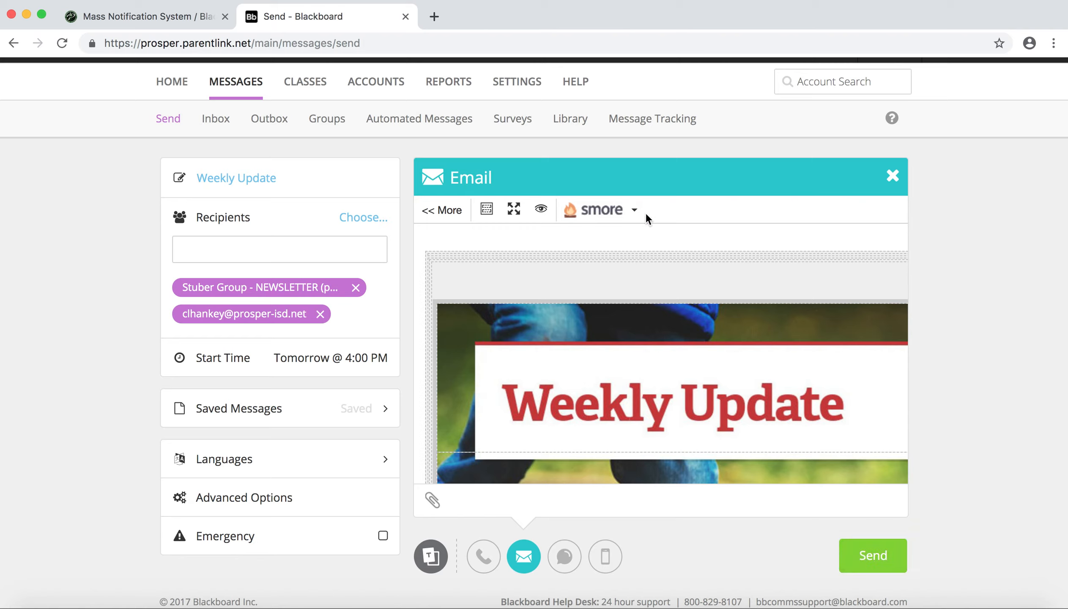
- Use the saved "Weekly Update - Aug 2, 2019 02:59pm" Smore newsletter in the email and close its preview
{"action": "left_click", "coordinate": [635, 211]}
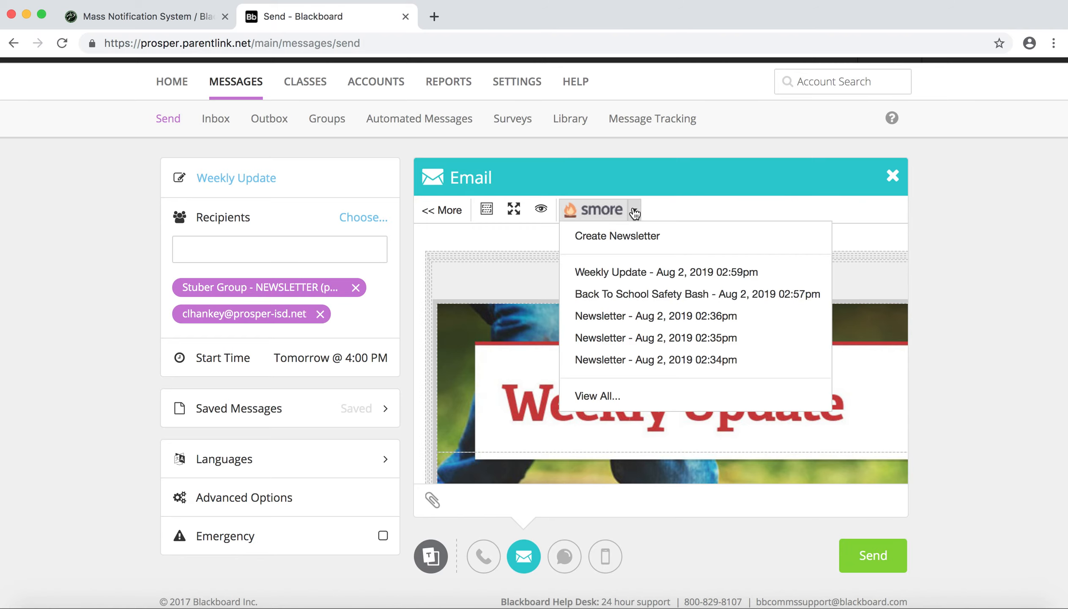
{"action": "left_click", "coordinate": [643, 273]}
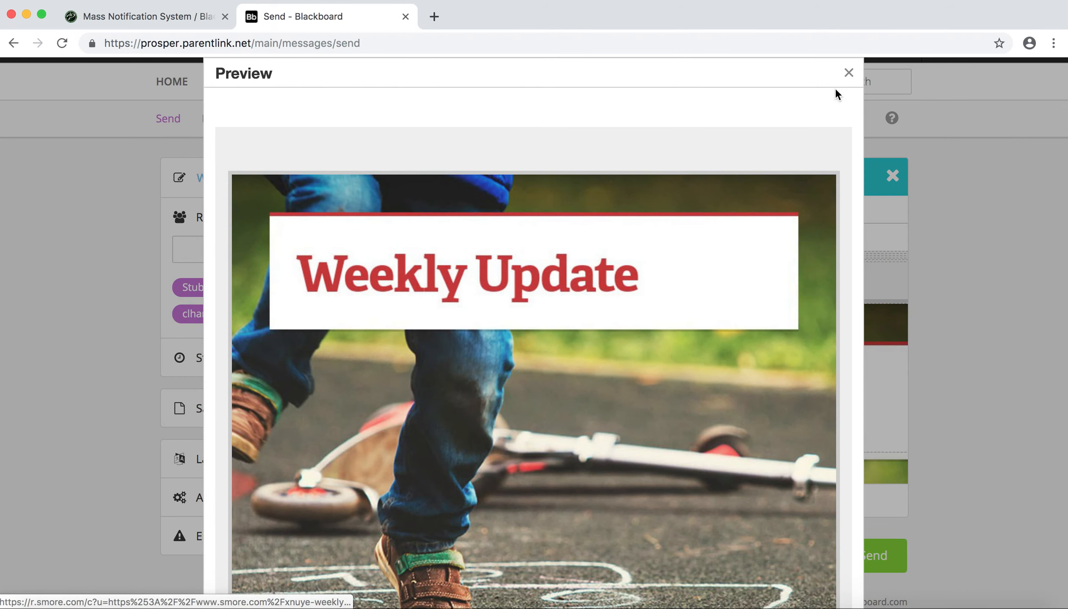
{"action": "left_click", "coordinate": [849, 73]}
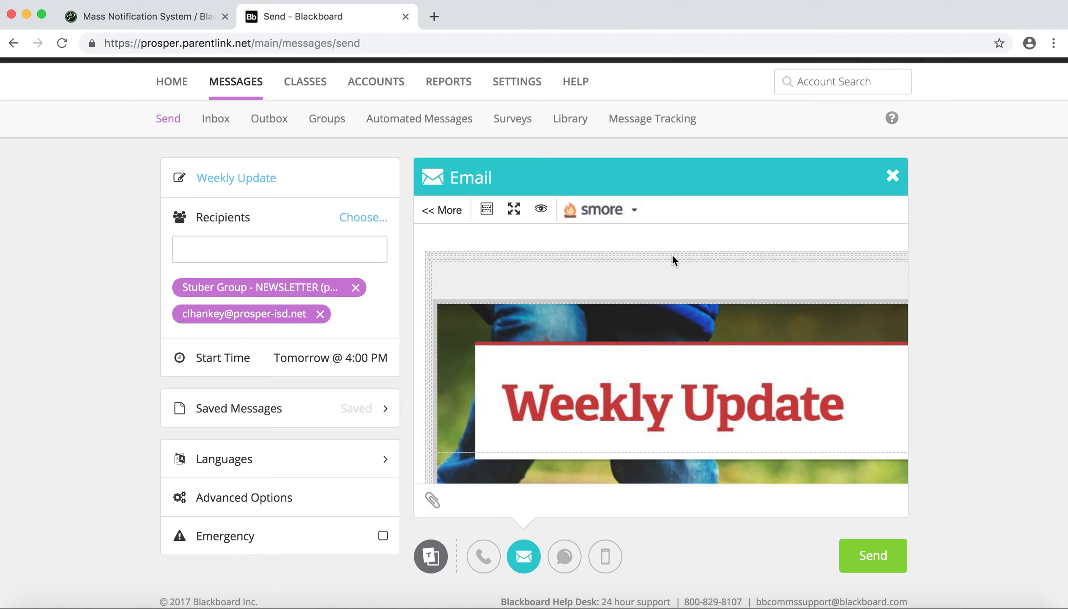
- Open the Weekly Update newsletter for editing from the full list of saved newsletters, publish its changes, and close the preview
{"action": "left_click", "coordinate": [637, 210]}
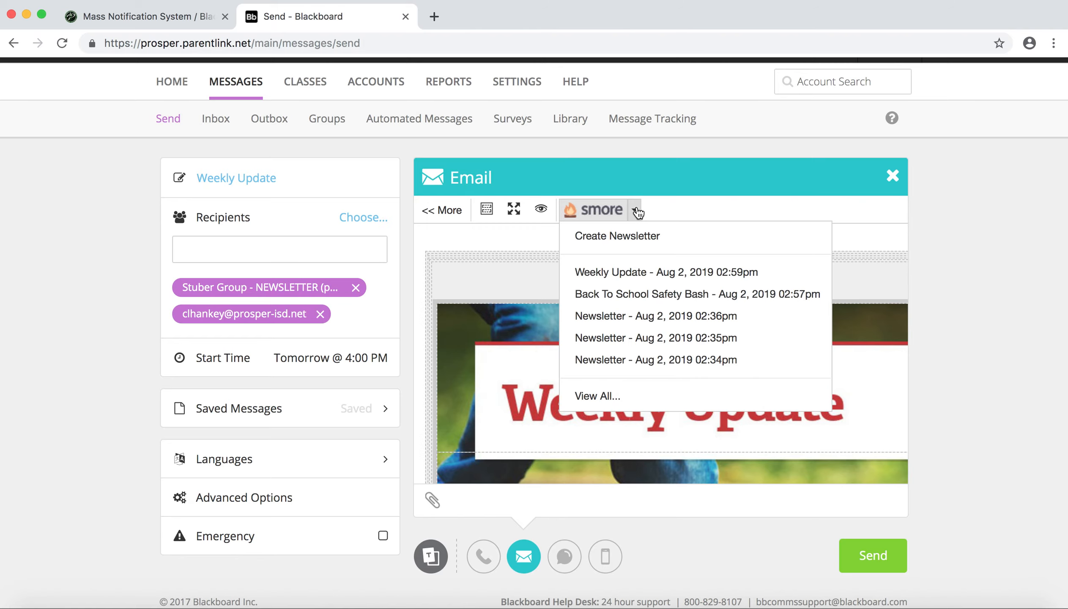
{"action": "left_click", "coordinate": [594, 399]}
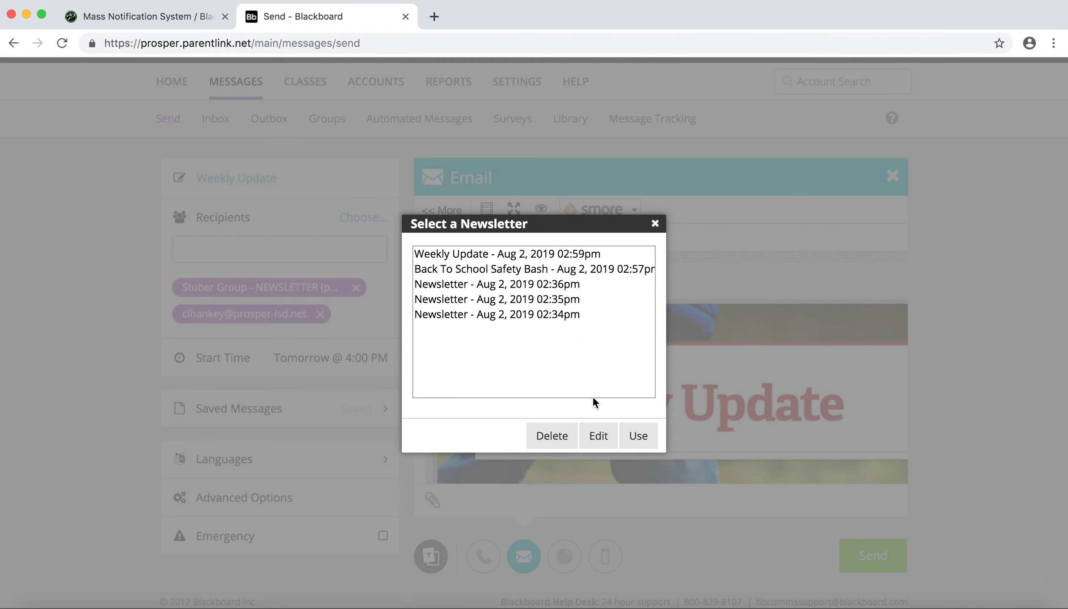
{"action": "left_click", "coordinate": [499, 253]}
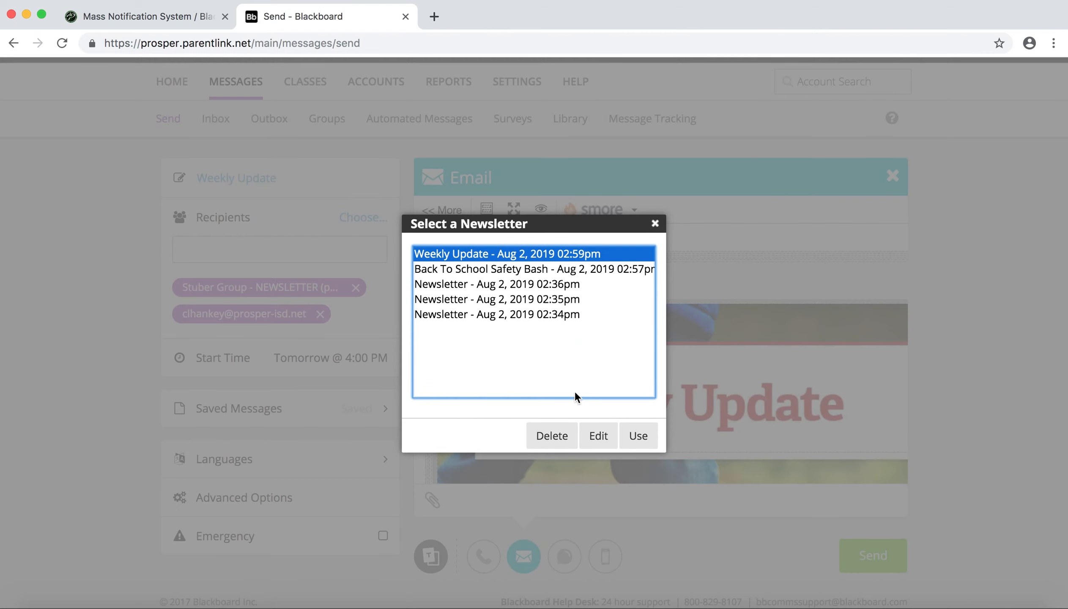
{"action": "left_click", "coordinate": [598, 436]}
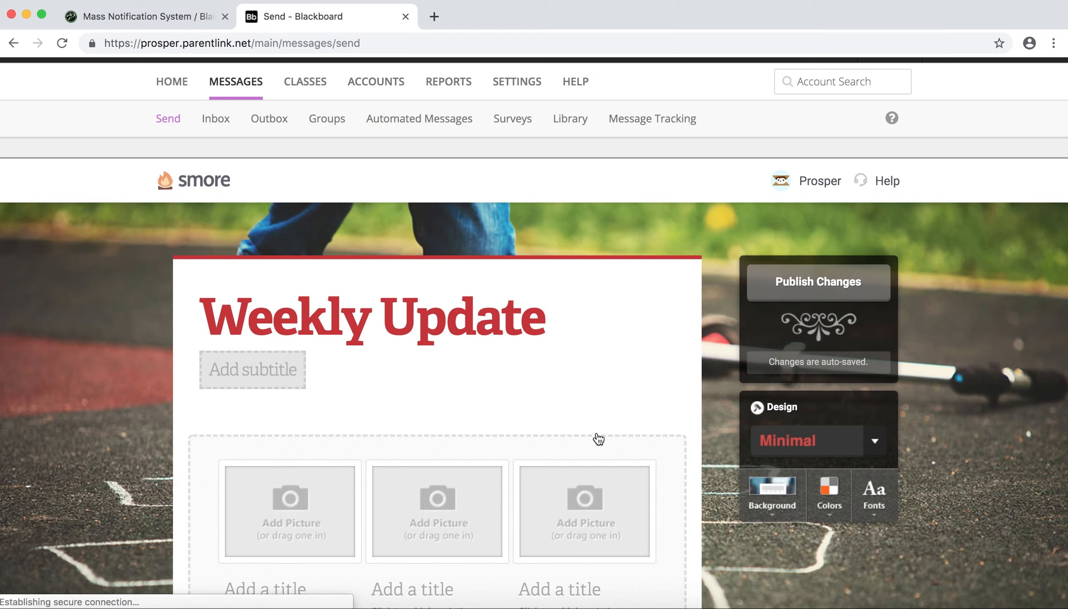
{"action": "left_click", "coordinate": [823, 281]}
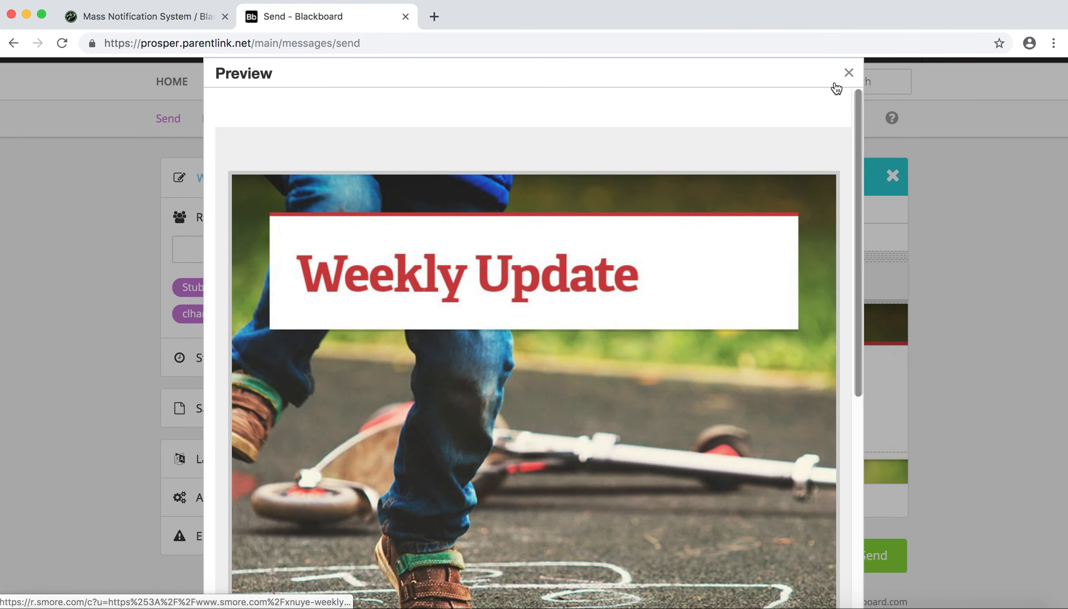
{"action": "left_click", "coordinate": [848, 72]}
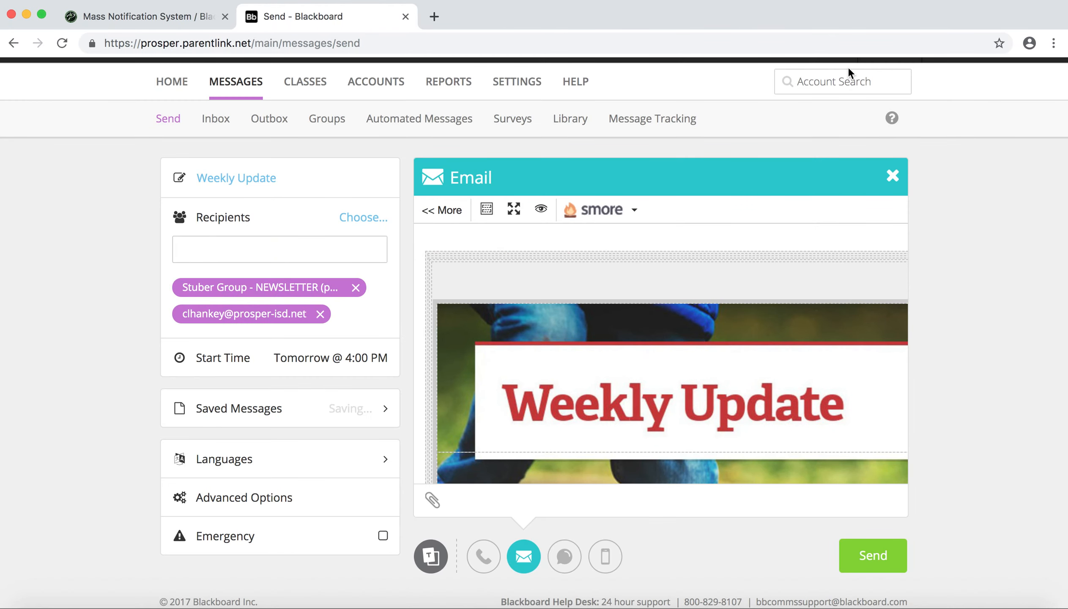